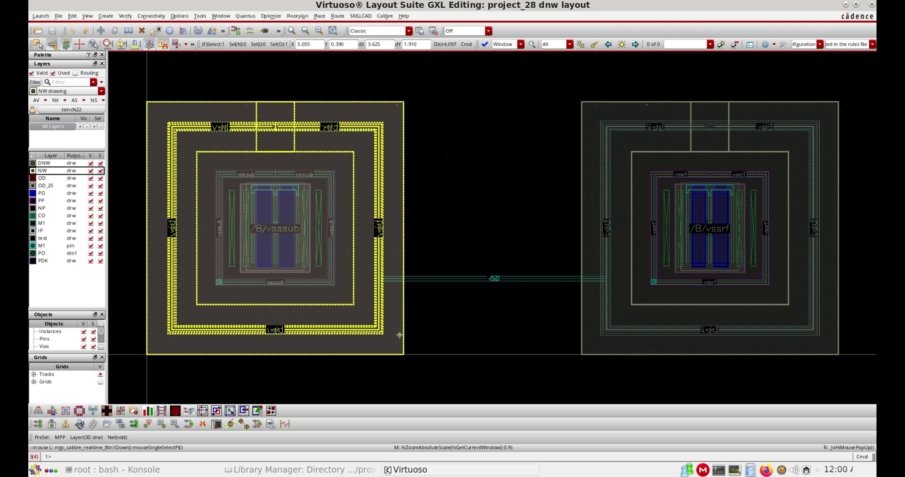
Stretch the vsssub structure's DNW rectangle past the NW ring's edge facing the vssrf structure, to a width of about 5.615.
key(ctrl+d)
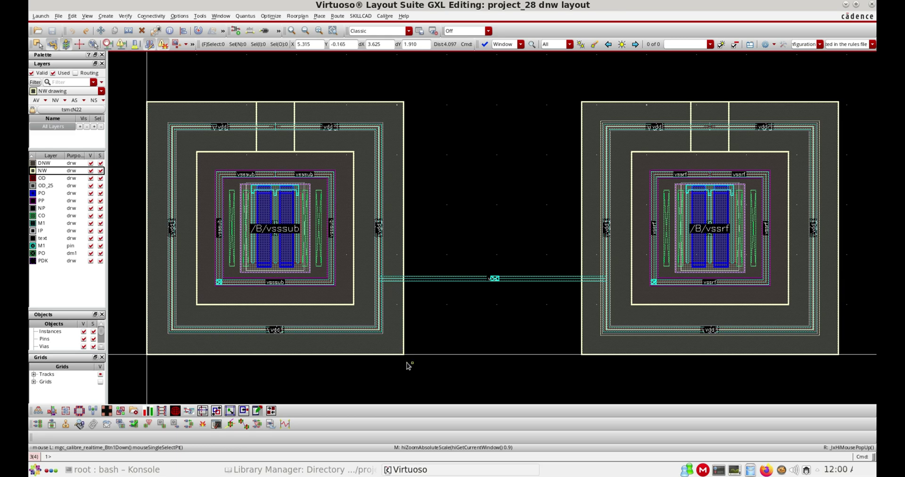
ctrl+scroll(401, 366, up, 3)
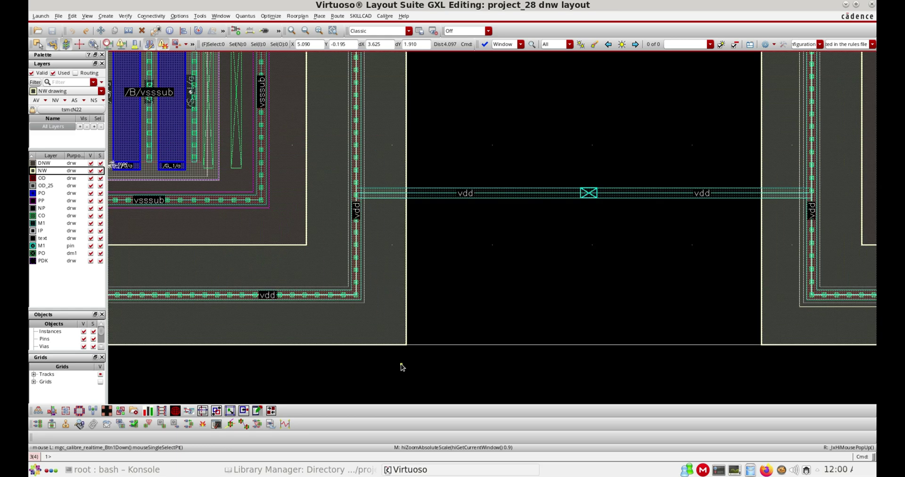
ctrl+scroll(406, 359, up, 3)
ctrl+scroll(408, 336, down, 6)
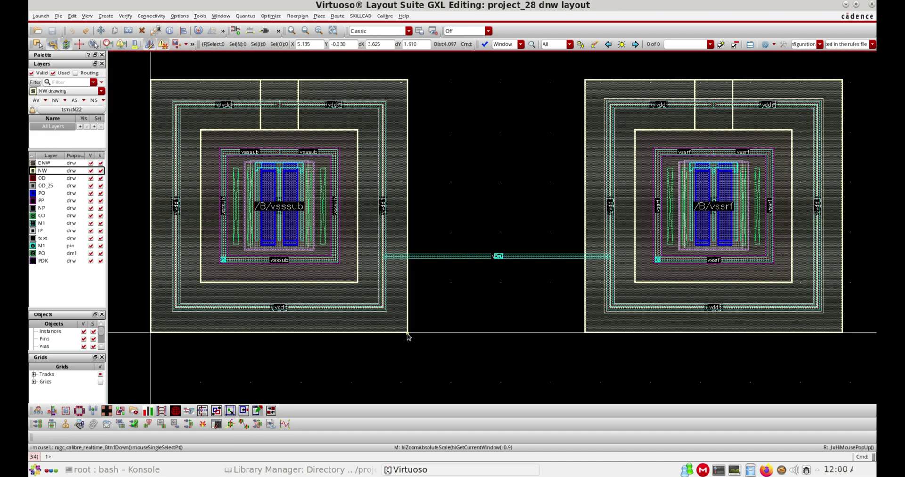
ctrl+scroll(408, 337, down, 3)
ctrl+scroll(409, 332, up, 6)
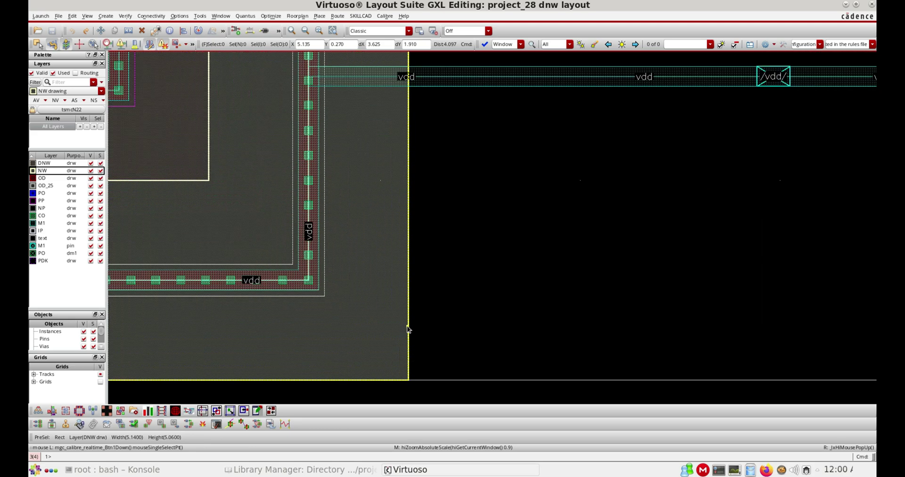
key(s)
click(408, 281)
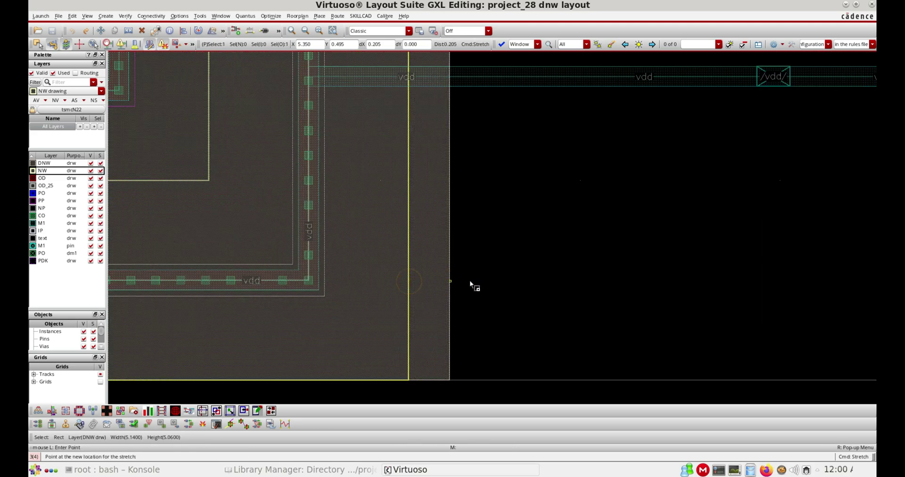
click(505, 282)
ctrl+scroll(469, 314, down, 2)
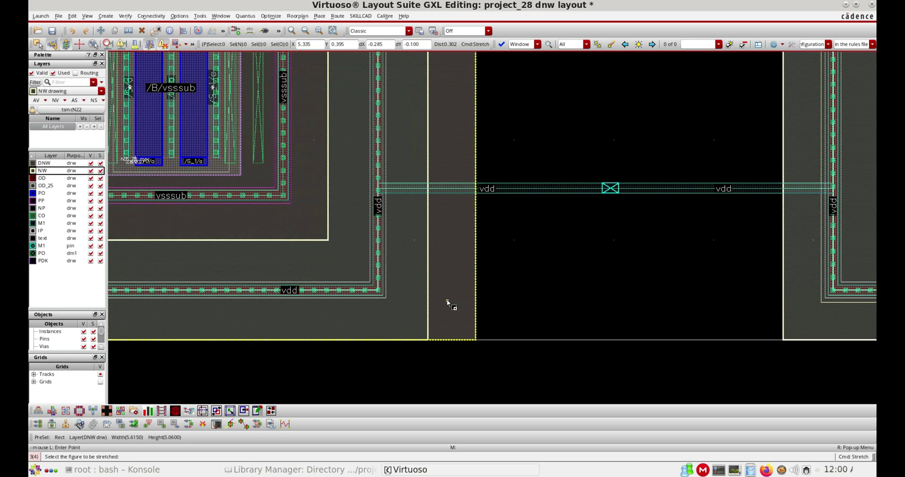
key(Escape)
ctrl+scroll(419, 304, down, 2)
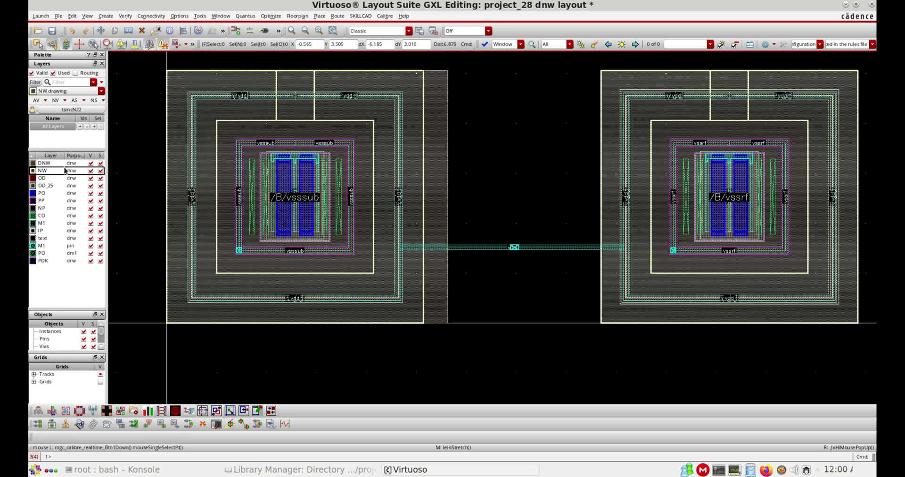
Show only the NW layer in the layout.
click(55, 100)
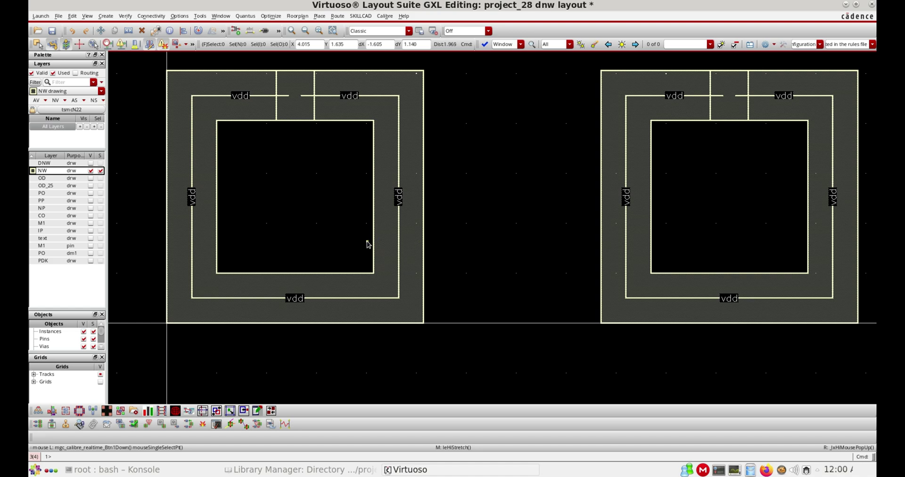
key(k)
click(373, 223)
click(428, 220)
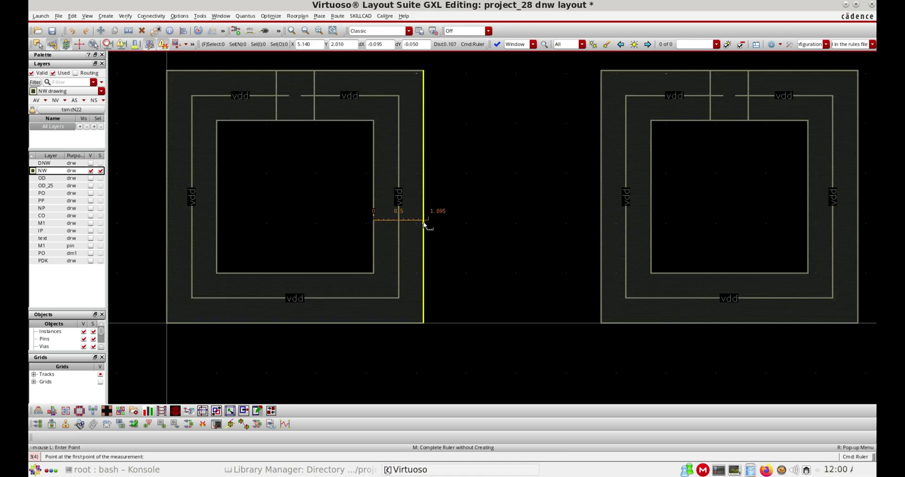
key(shift+k)
Measure the vsssub NW ring's width, make DNW visible, and measure from the ring's inner edge to the stretched DNW edge.
click(373, 206)
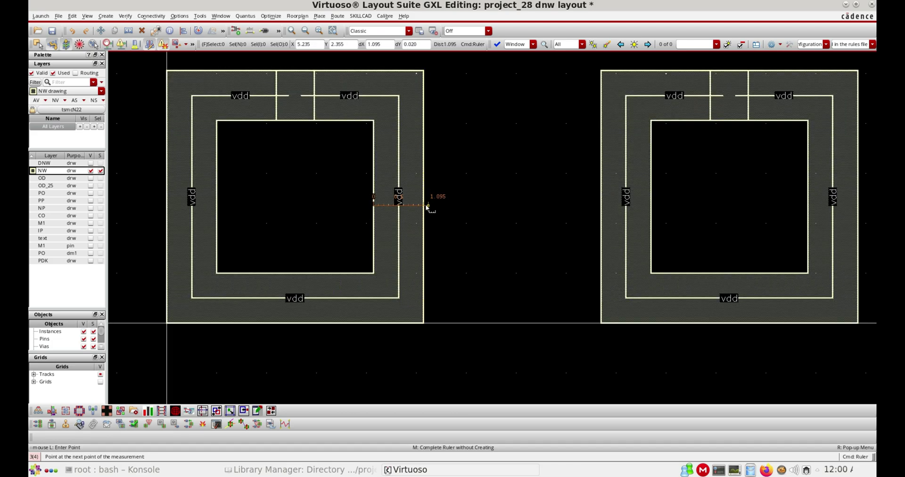
click(425, 203)
click(90, 163)
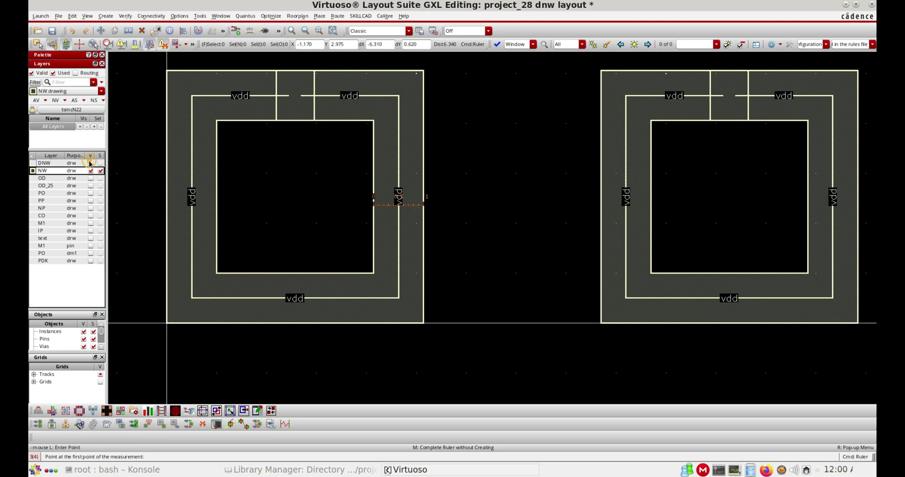
click(374, 221)
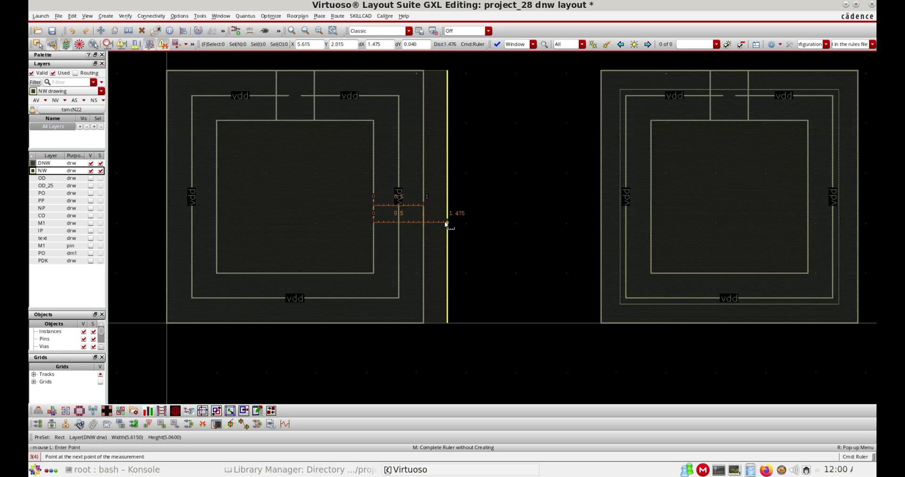
click(447, 222)
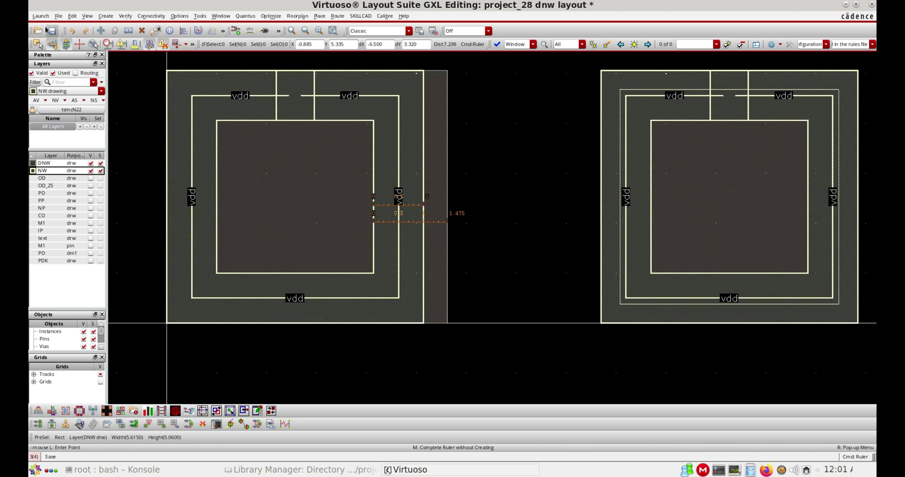
Save the dnw layout and bring up its Calibre LVS comparison results in Calibre RVE.
click(50, 32)
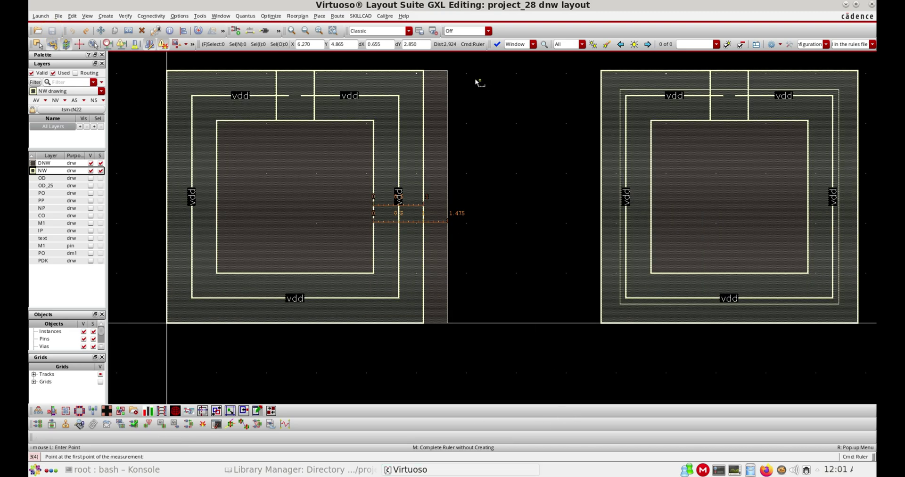
click(384, 16)
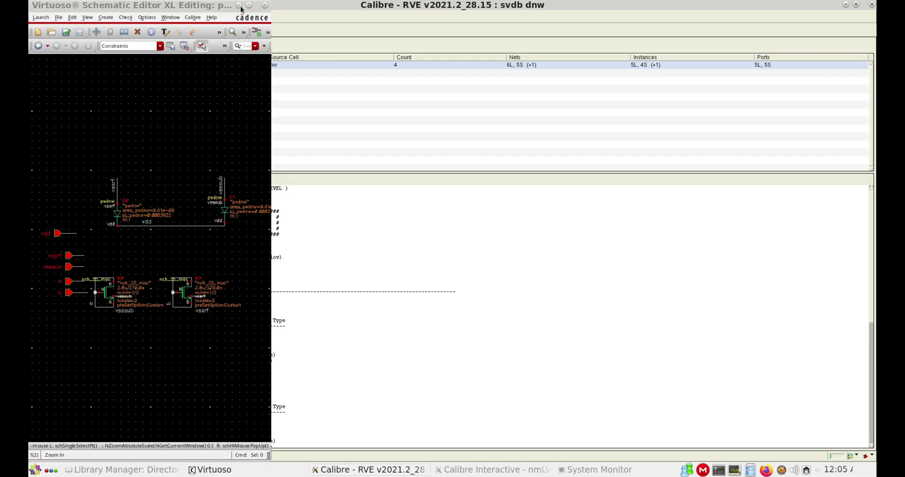
click(240, 6)
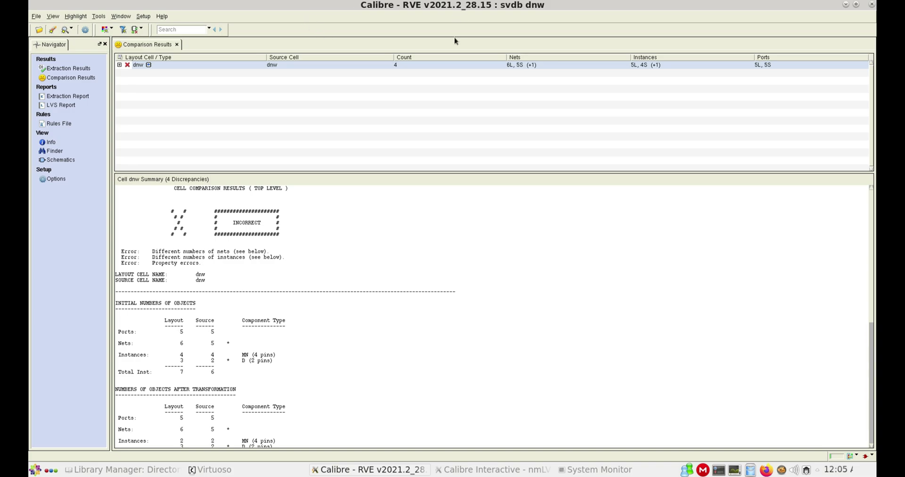
Expand the dnw cell's discrepancies and read the Incorrect Nets and Incorrect Instances entries, Discrepancy #1 and #2.
click(119, 65)
click(129, 73)
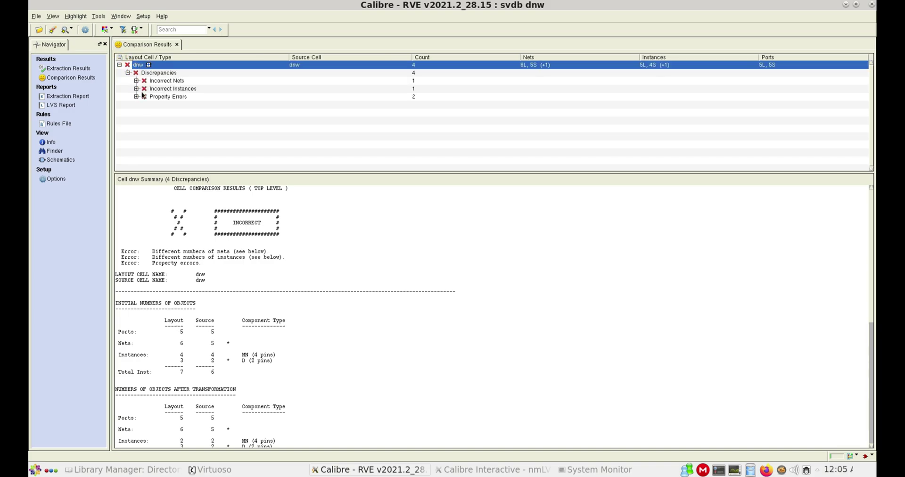
click(136, 81)
click(176, 89)
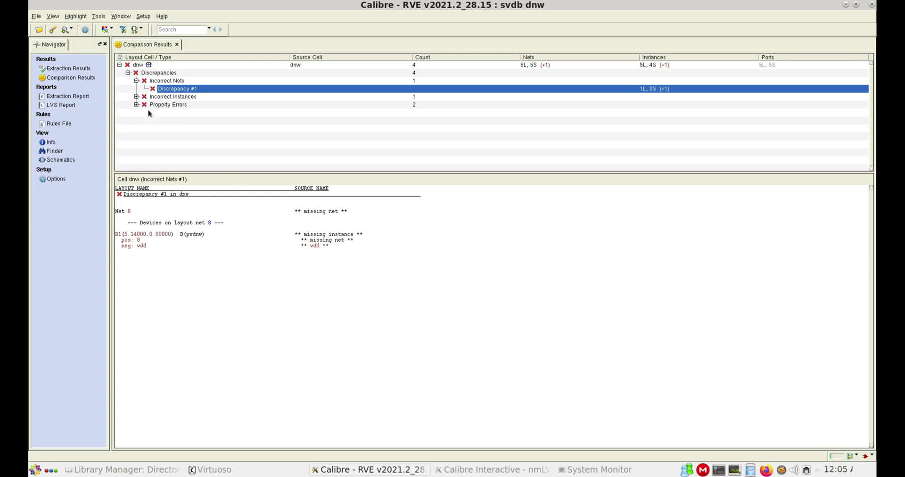
click(137, 96)
click(171, 106)
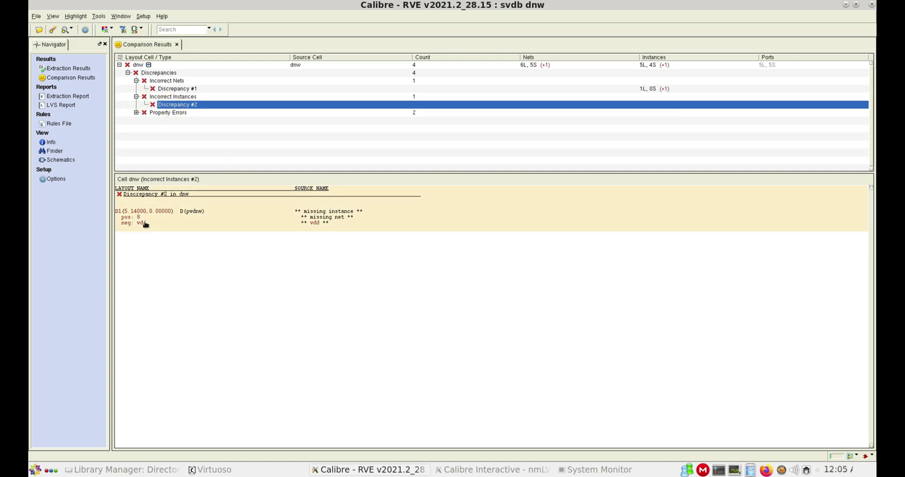
Review the two Property Errors, Discrepancy #3 and #4, comparing the diode areas in layout and source.
click(136, 112)
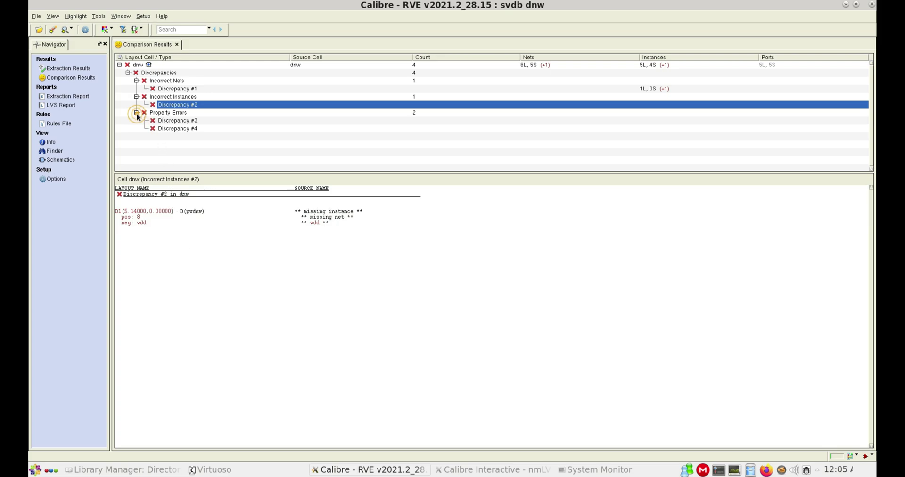
click(179, 121)
click(178, 129)
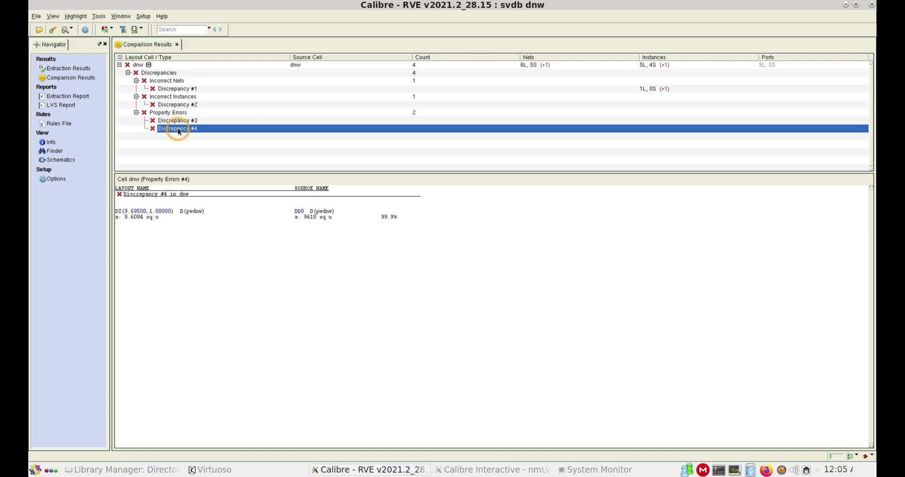
click(178, 121)
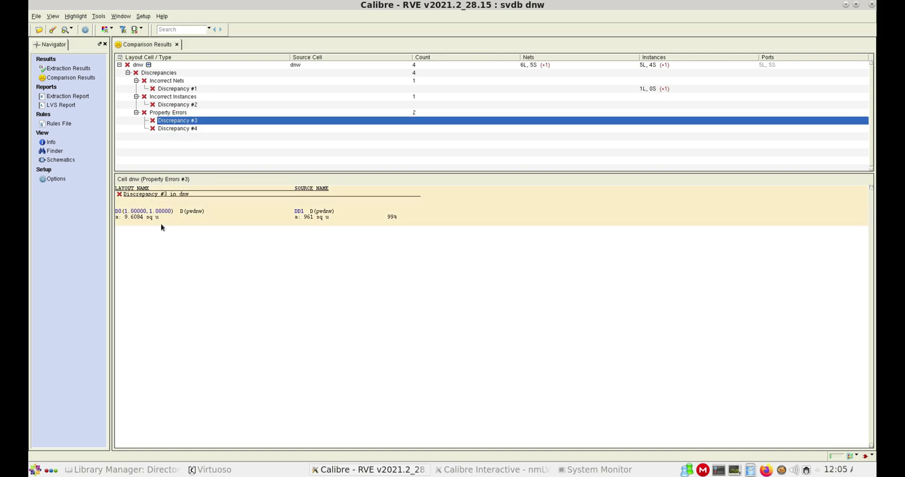
click(136, 112)
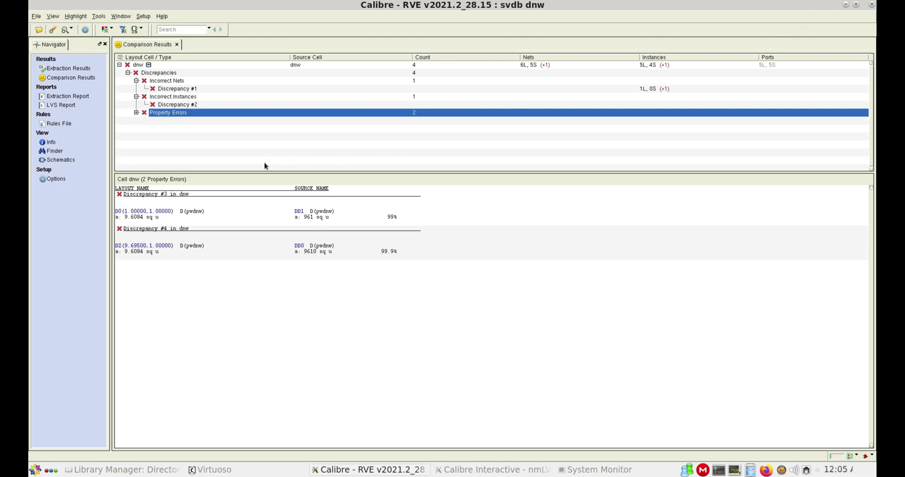
Put the LVS results beside the Virtuoso layout and examine the DNW area extending beyond the vsssub NW ring.
click(857, 4)
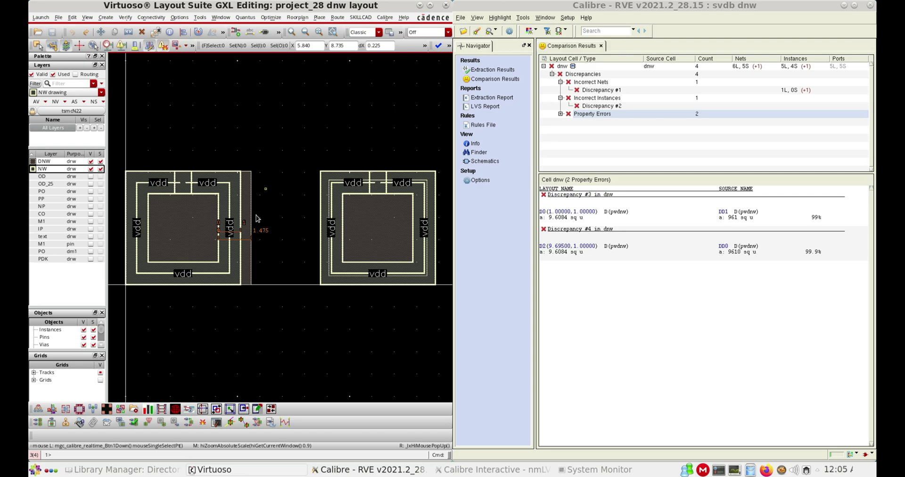
scroll(245, 228, up, 2)
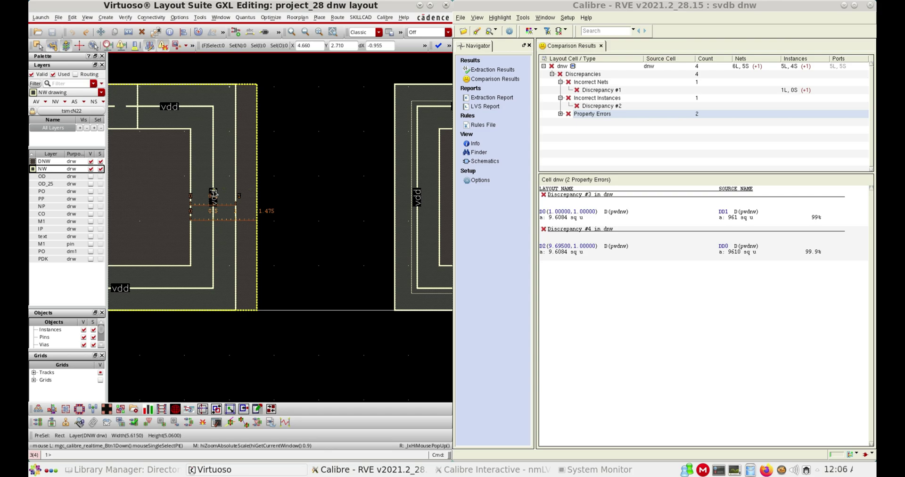
scroll(212, 196, down, 3)
drag(295, 124, 428, 275)
click(424, 281)
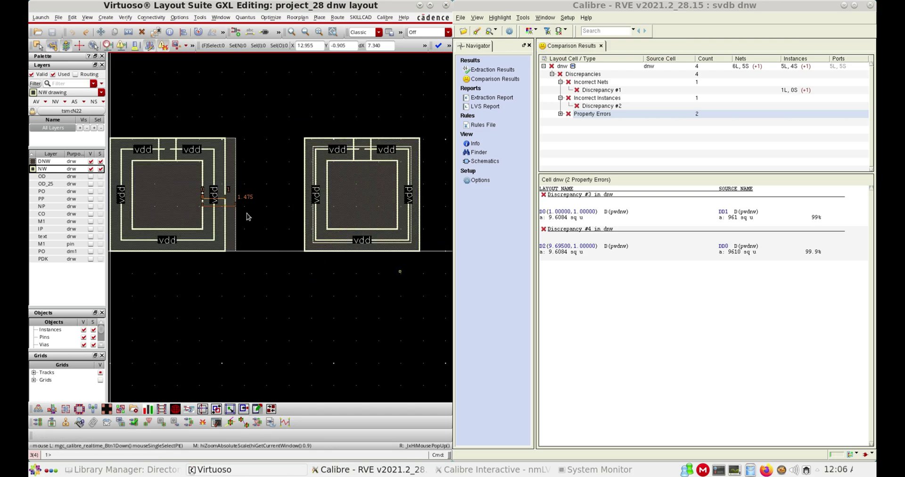
scroll(220, 220, up, 2)
click(249, 255)
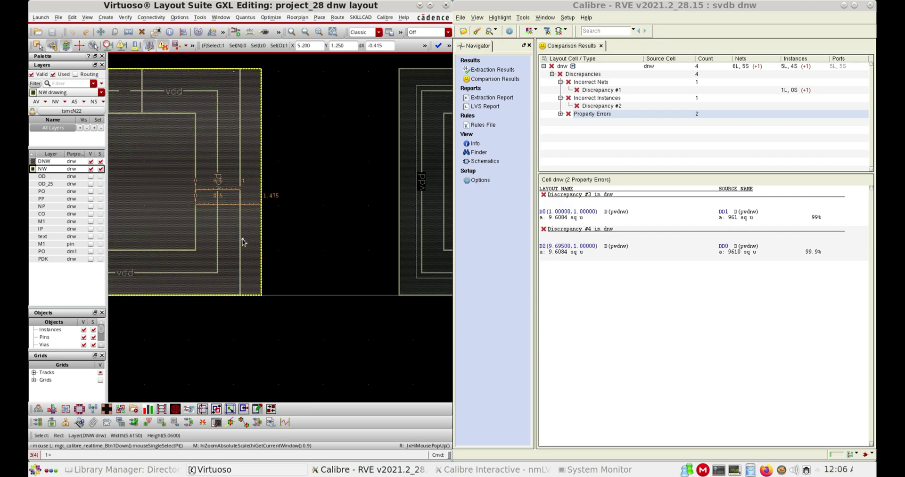
click(325, 253)
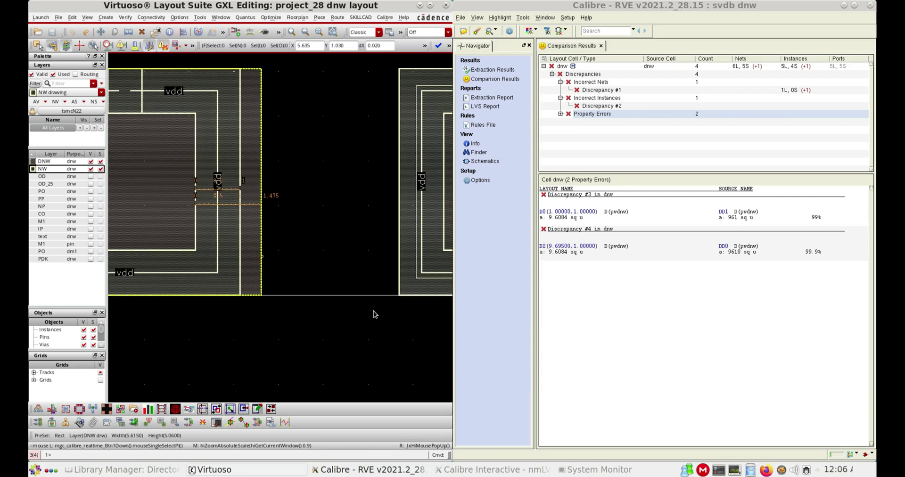
Review Discrepancy #1 and #2 again and inspect the layout location given for the missing diode instance D1.
click(597, 297)
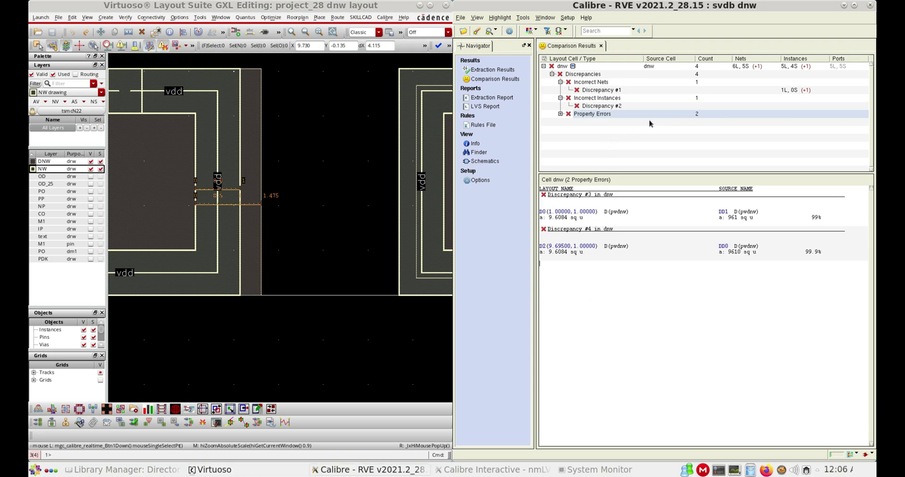
click(591, 90)
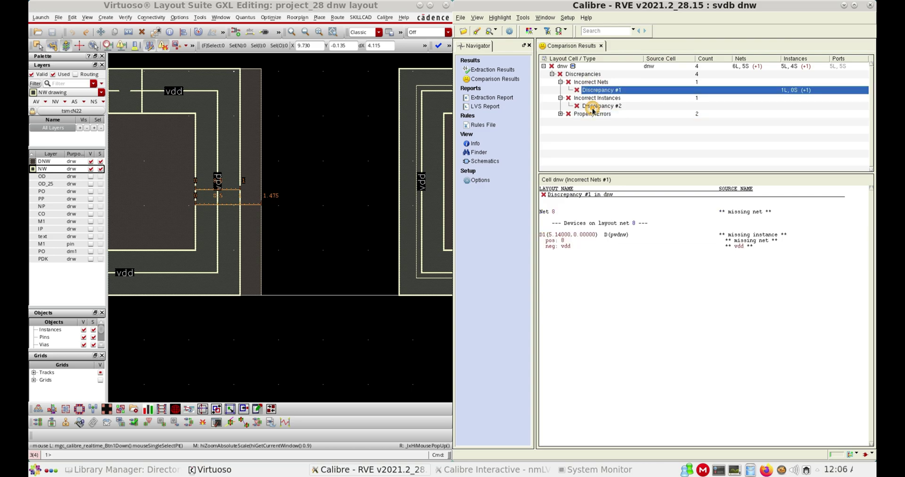
click(599, 105)
click(572, 212)
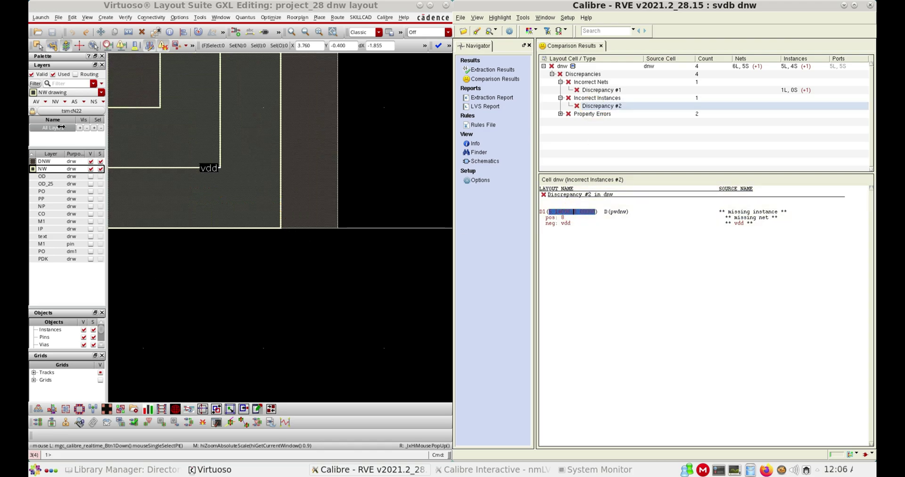
Show only the NW layer and trace diode D1 from Discrepancy #2 in both the layout and the layout netlist schematic.
click(56, 101)
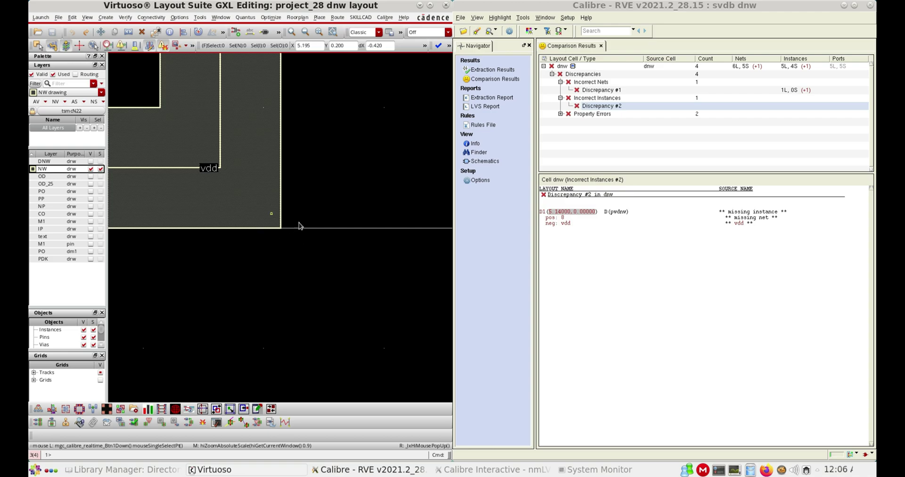
click(573, 212)
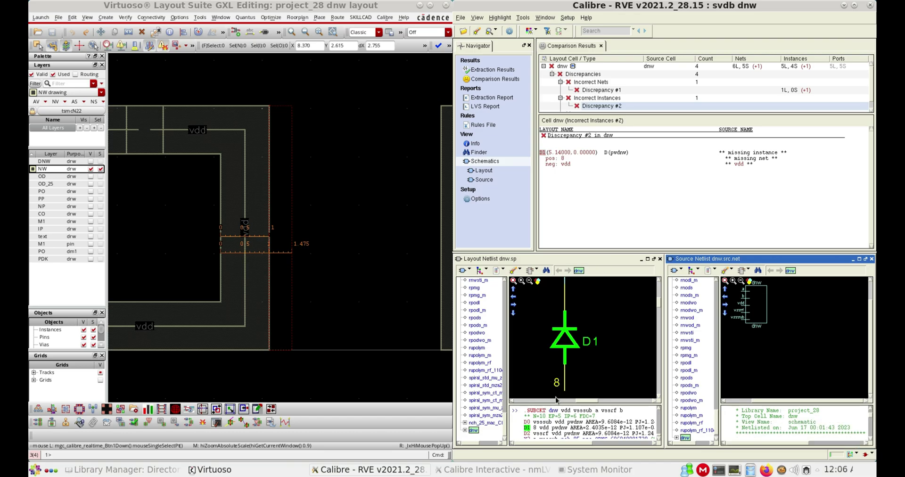
click(530, 280)
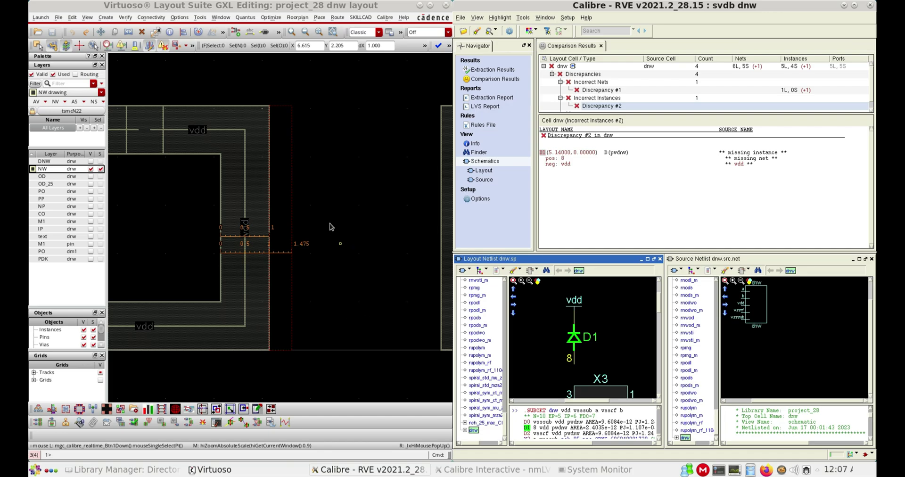
ctrl+scroll(331, 221, down, 3)
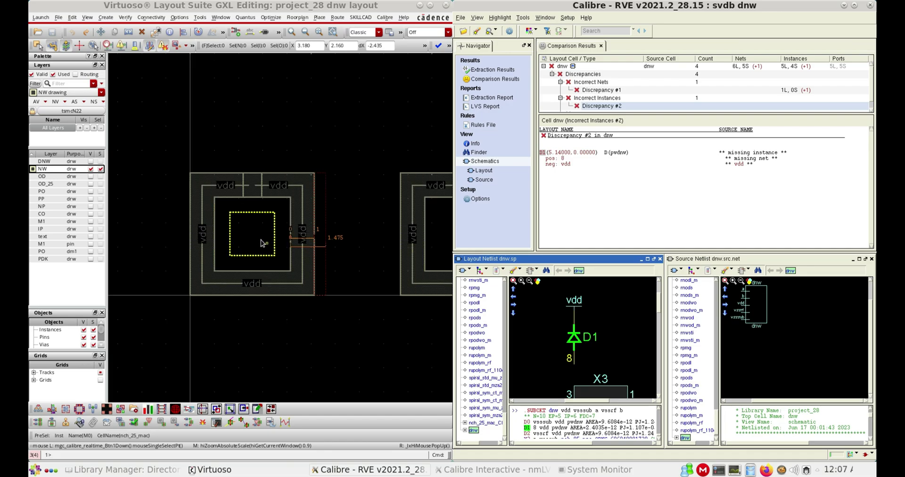
Show the OD layer together with NW and inspect the vsssub OD guard ring inside the vdd NW ring.
ctrl+scroll(272, 221, up, 3)
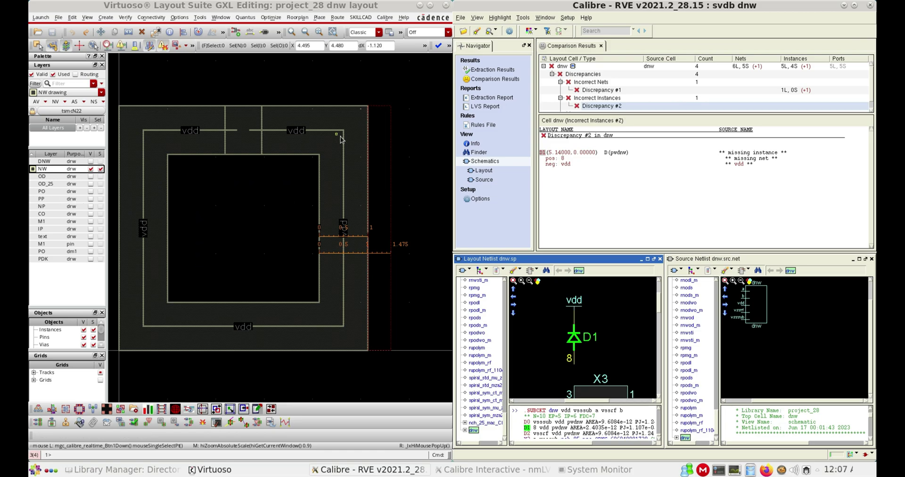
ctrl+scroll(284, 175, down, 2)
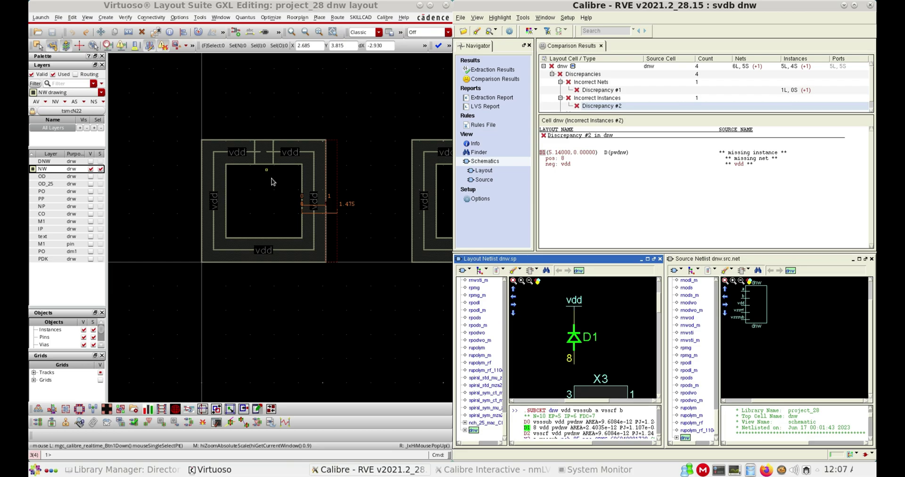
click(90, 176)
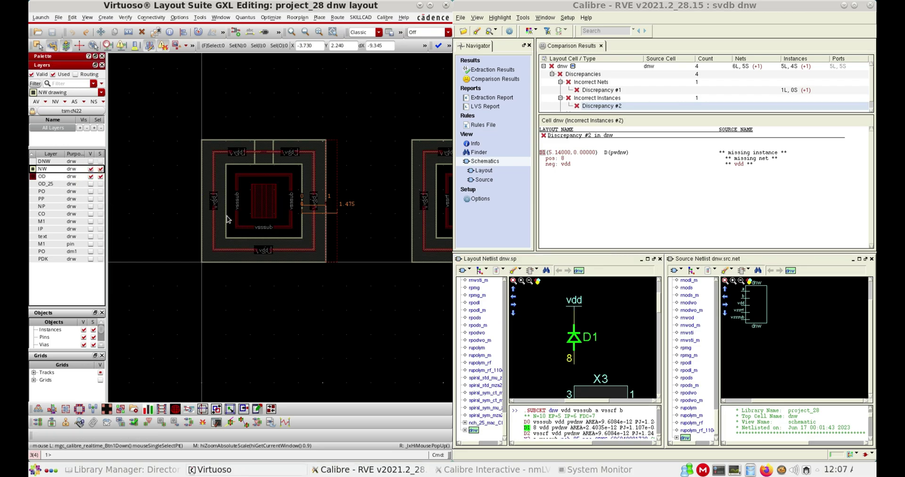
click(245, 217)
click(243, 275)
click(234, 210)
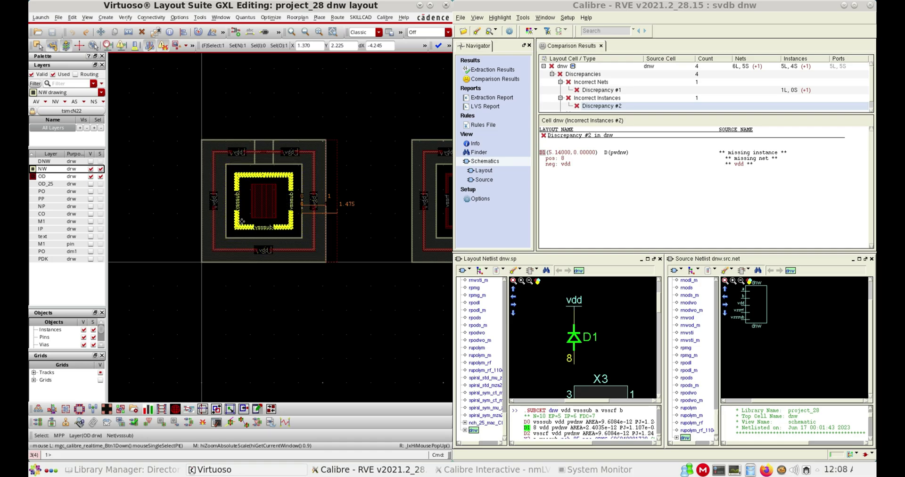
click(278, 115)
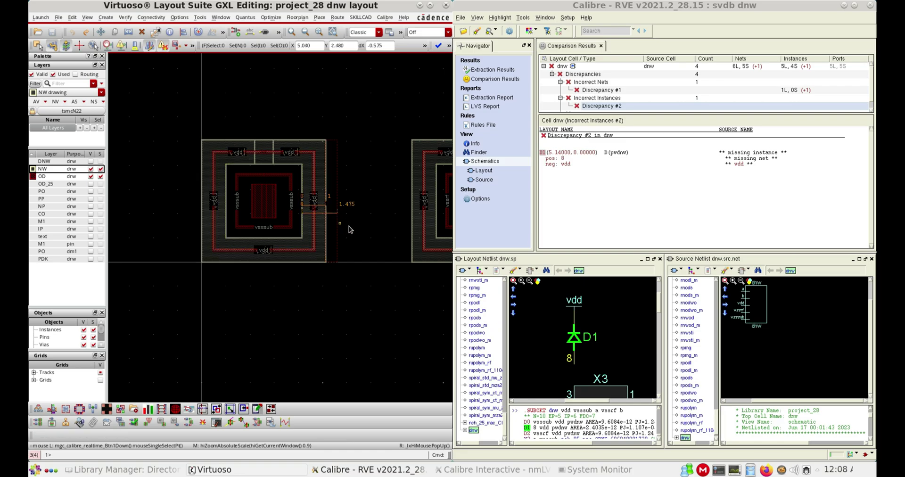
Examine the DNW strip beyond the NW ring and trace diode D1 from Discrepancy #1, rechecking it against Discrepancy #2.
ctrl+scroll(347, 217, up, 2)
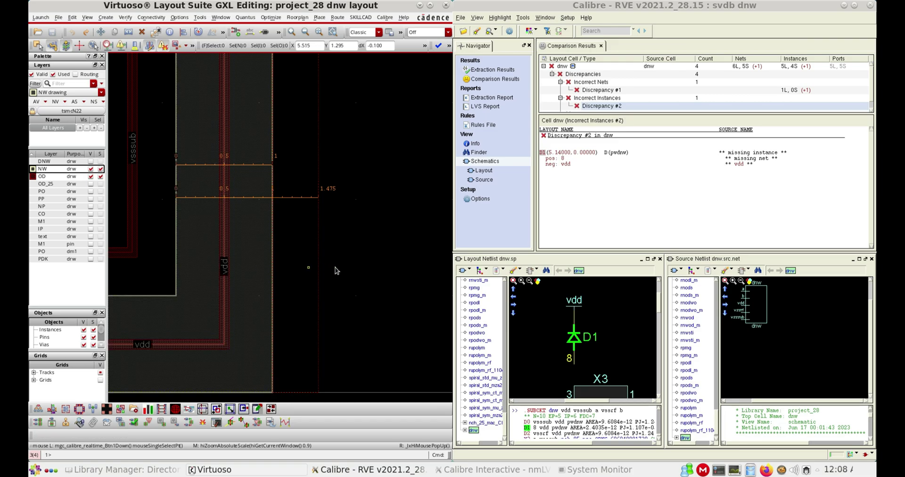
scroll(337, 268, down, 2)
scroll(379, 232, down, 1)
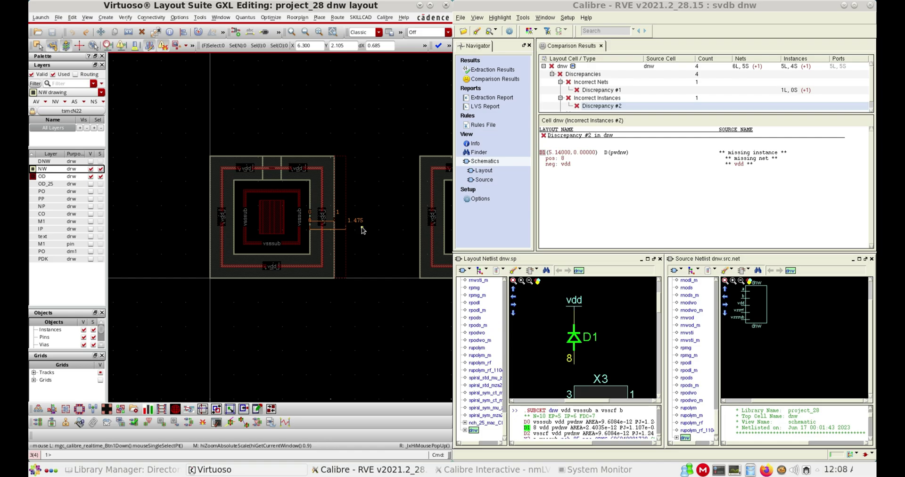
scroll(343, 246, up, 2)
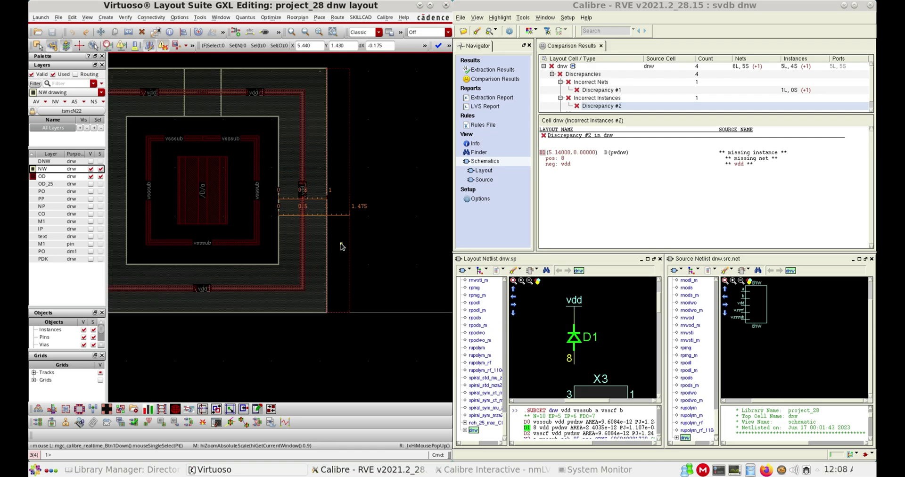
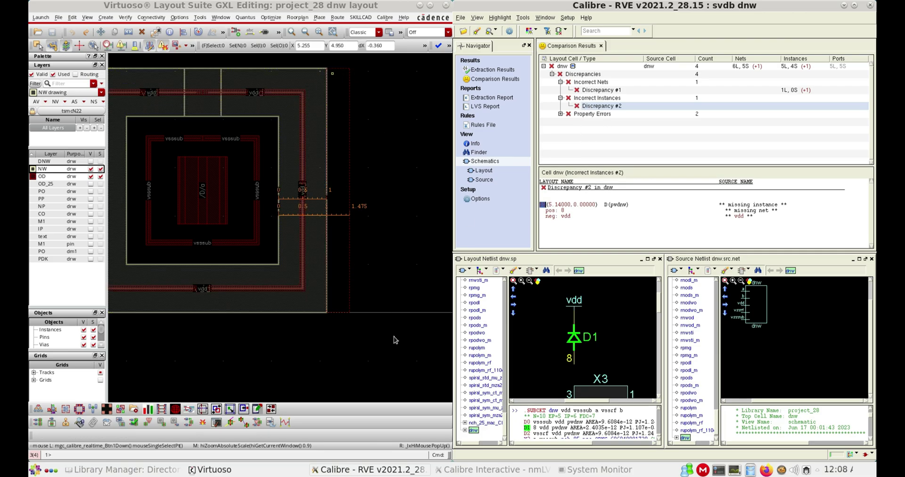
click(597, 90)
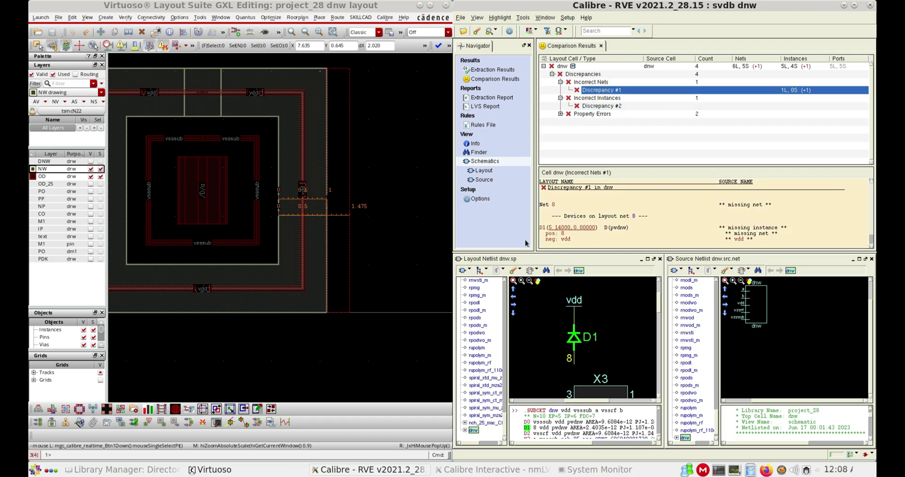
click(569, 227)
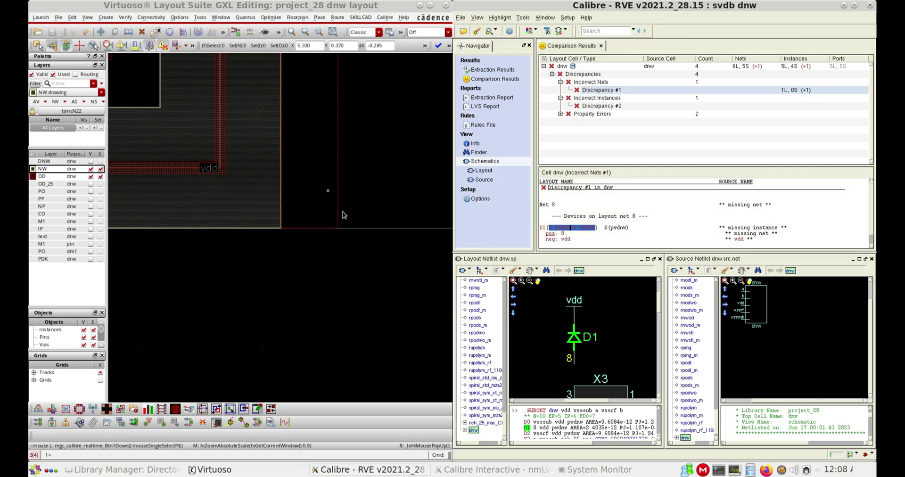
click(544, 230)
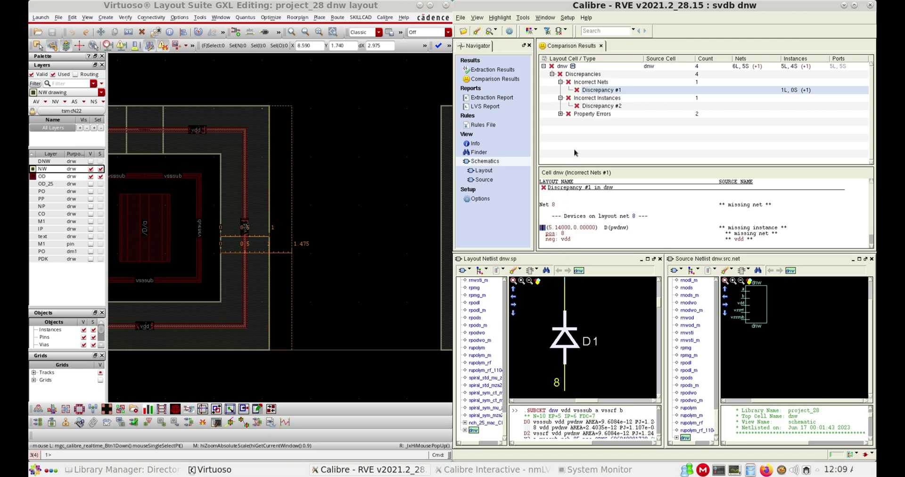
click(589, 106)
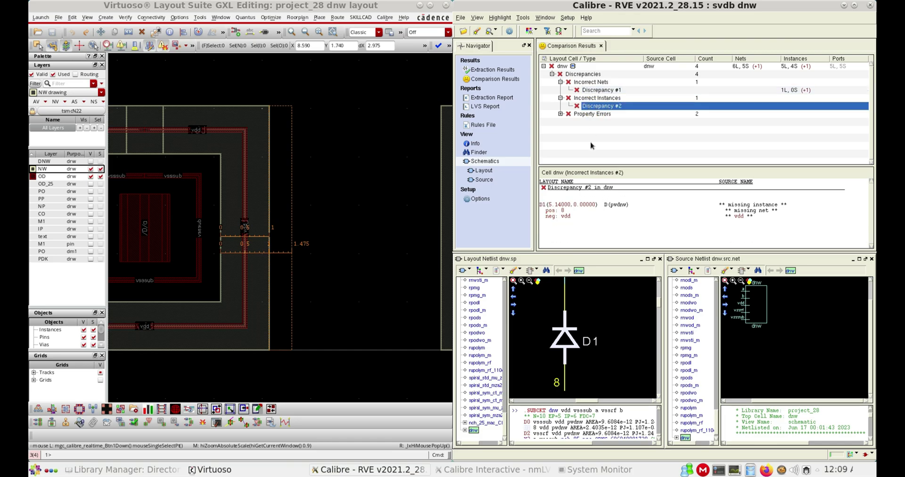
Maximize the layout window, show the DNW layer and inspect the DNW rectangle and vdd guard ring around the vssrf area.
click(364, 119)
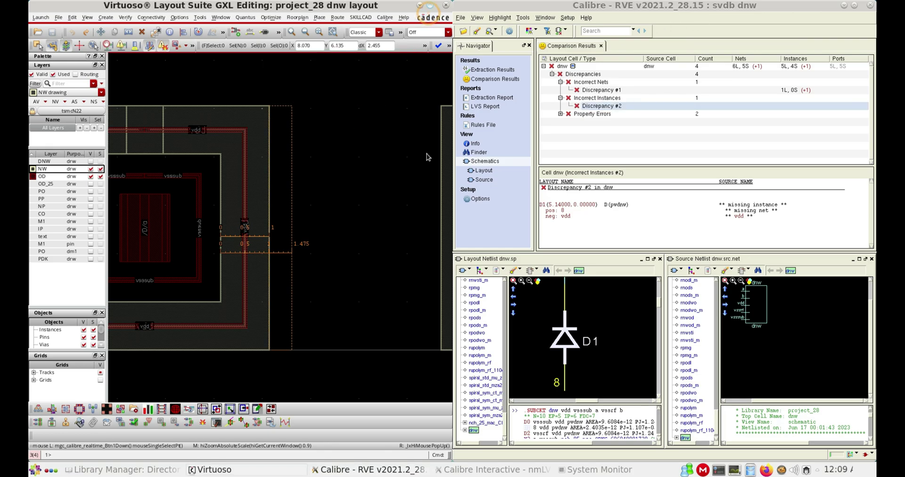
click(430, 5)
click(44, 160)
click(91, 160)
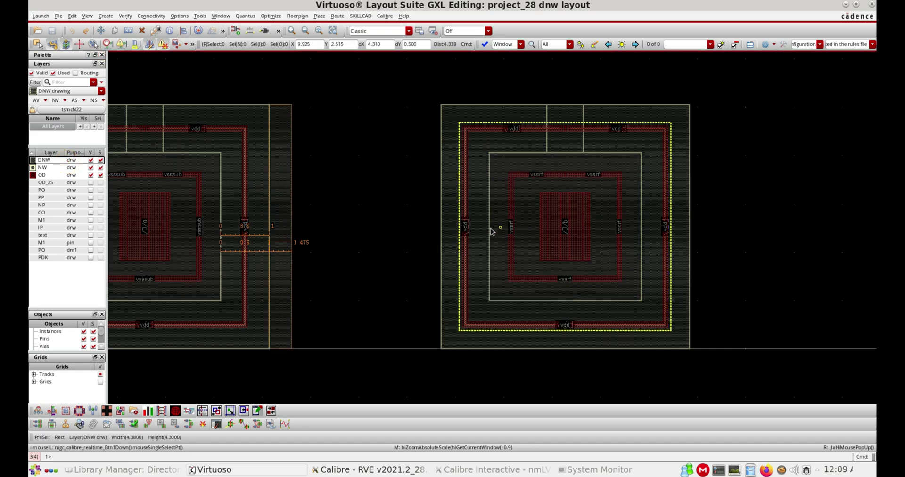
click(490, 203)
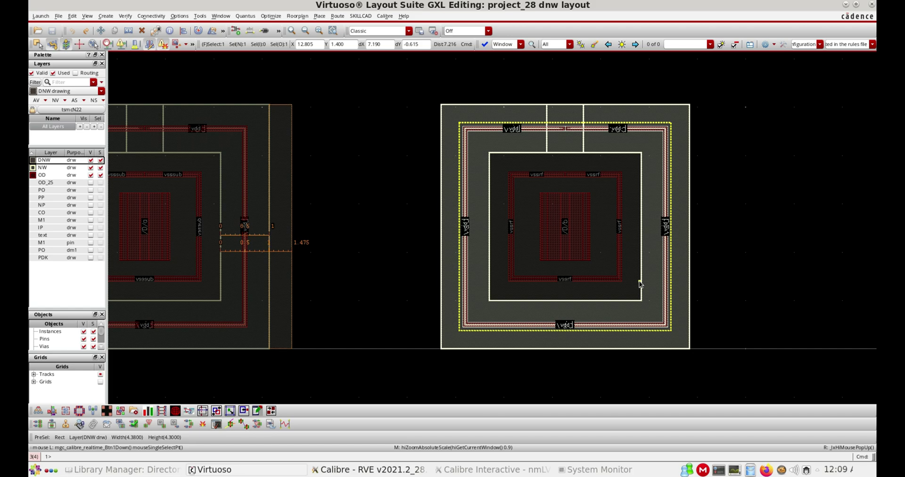
click(471, 316)
click(385, 324)
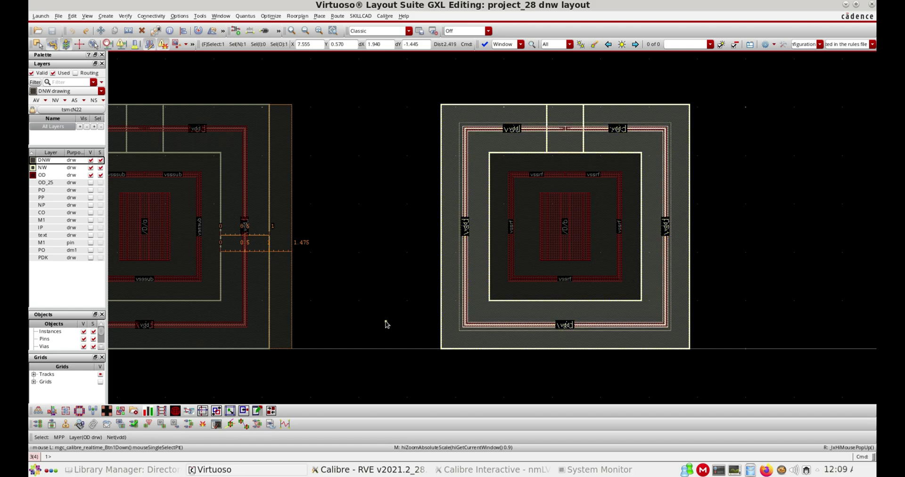
click(385, 322)
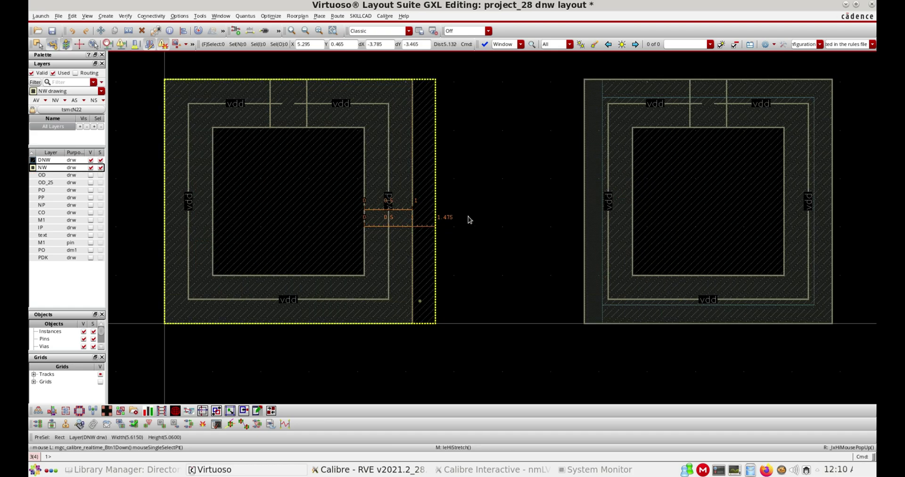
Check the DNW and NW shapes of both wells against each other and save the dnw layout.
click(423, 265)
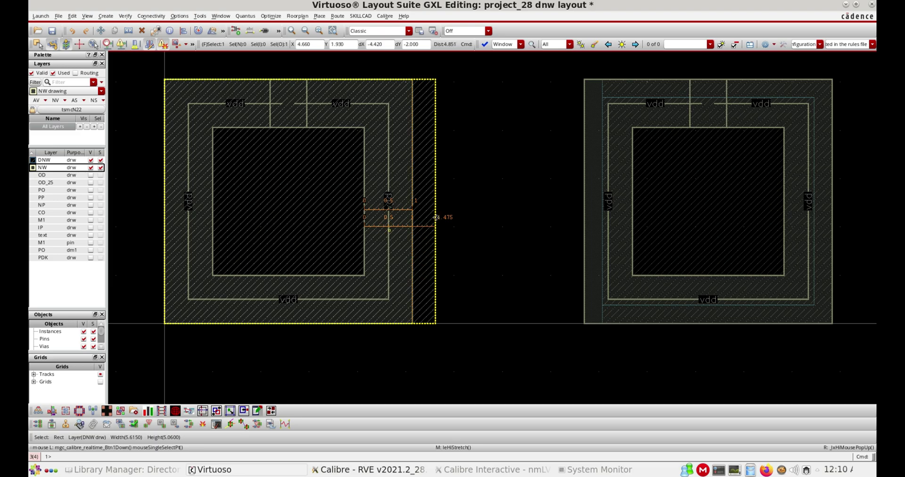
click(459, 71)
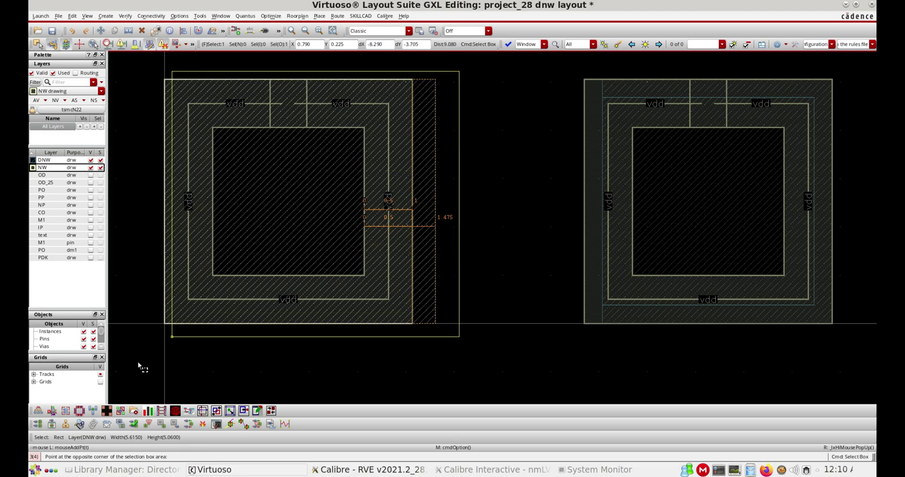
click(524, 304)
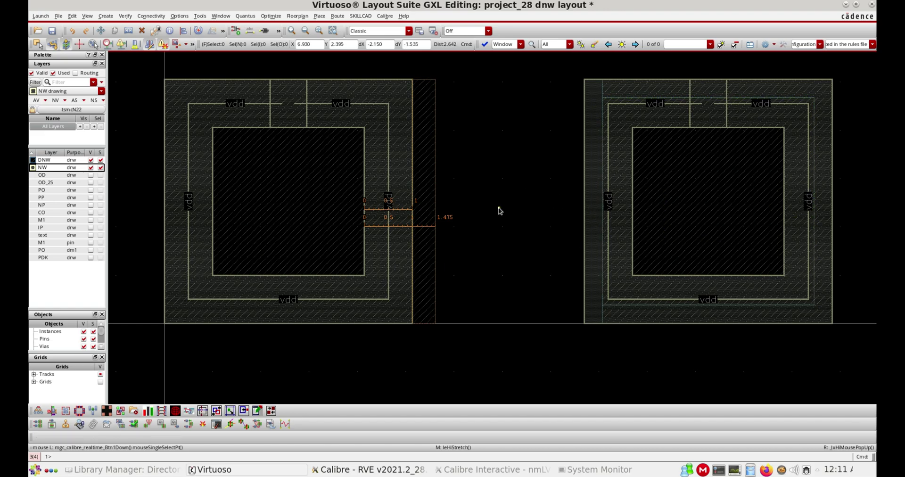
click(433, 191)
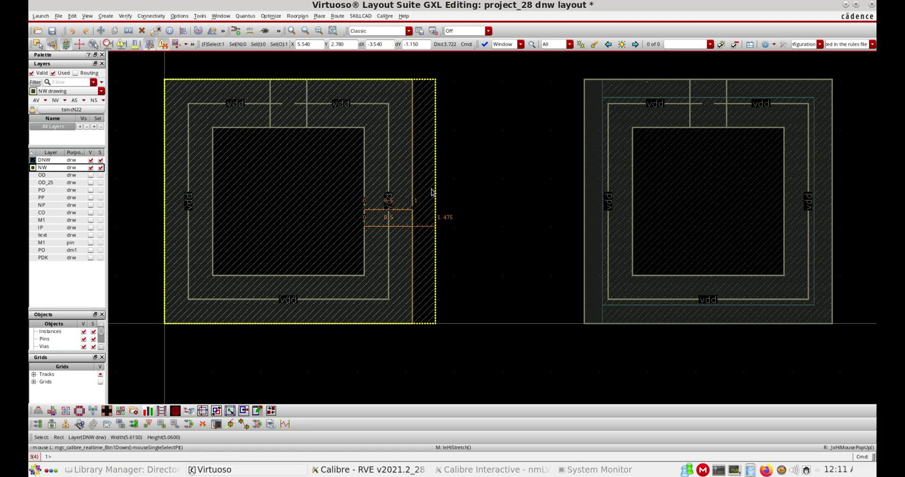
click(628, 236)
click(550, 279)
click(52, 31)
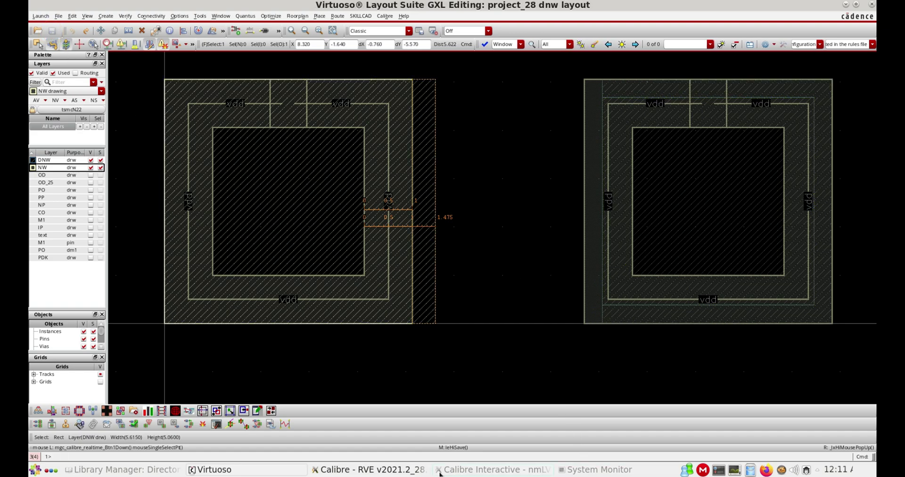
Expand the Incorrect Nets in the new LVS results and review Discrepancy #1 and Discrepancy #2.
click(137, 81)
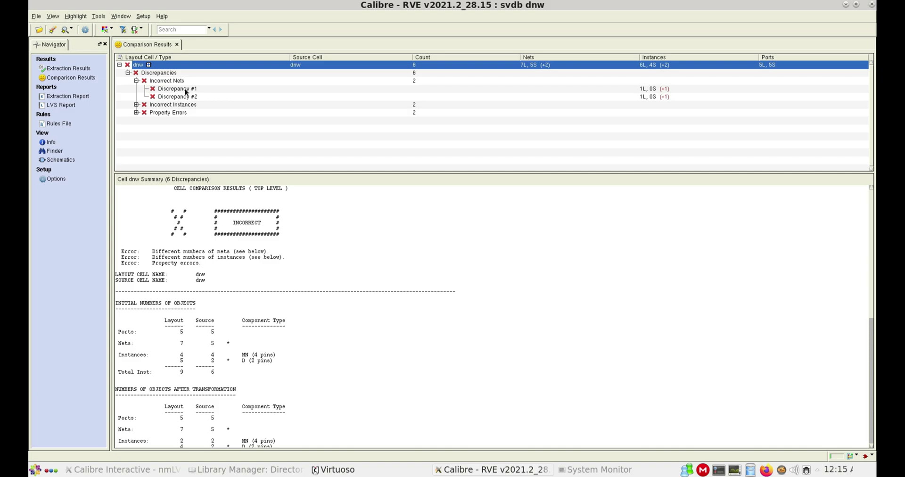
click(184, 90)
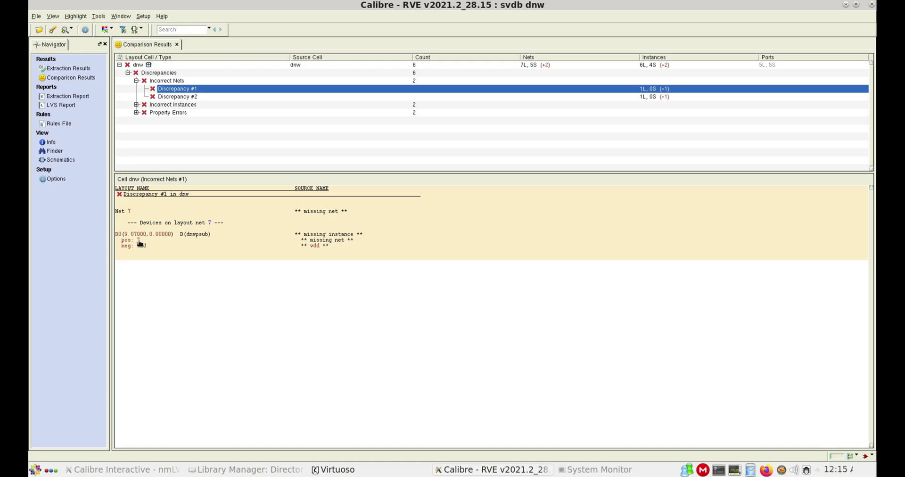
click(185, 97)
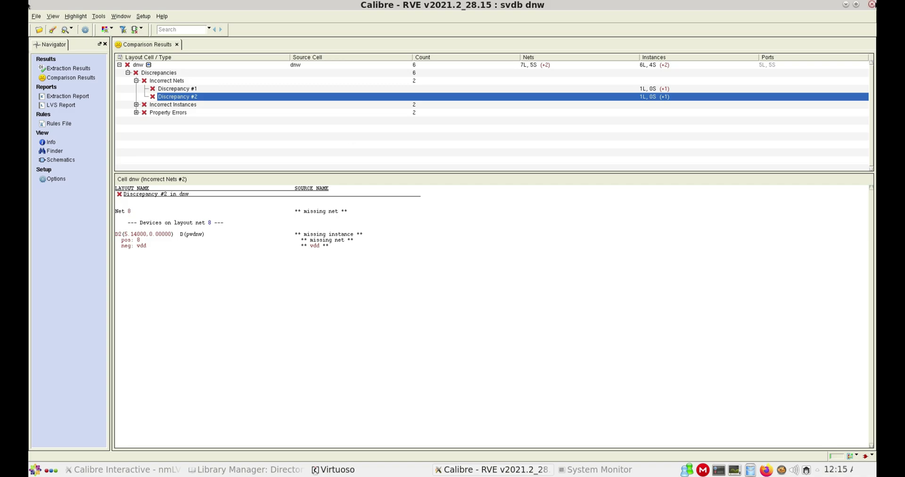
Place the layout and the LVS results windows side by side and fit both wells in the layout view.
click(858, 5)
drag(414, 5, 841, 6)
click(469, 13)
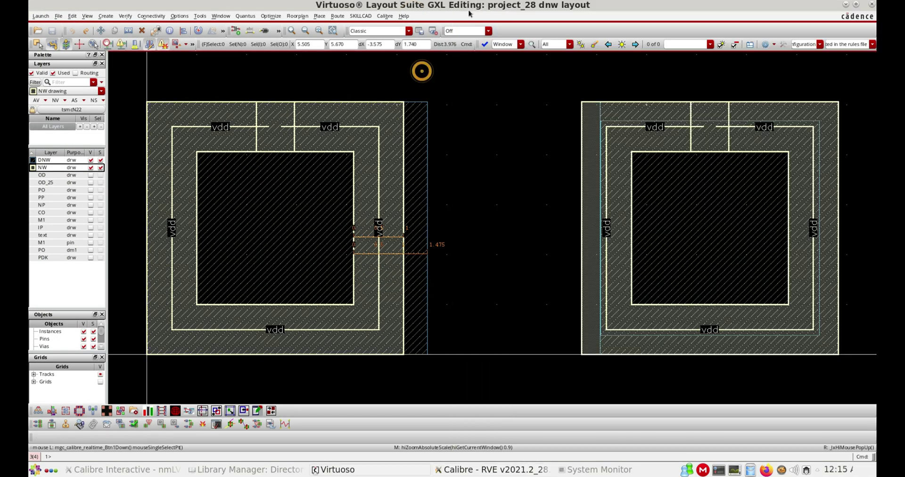
drag(448, 12, 29, 189)
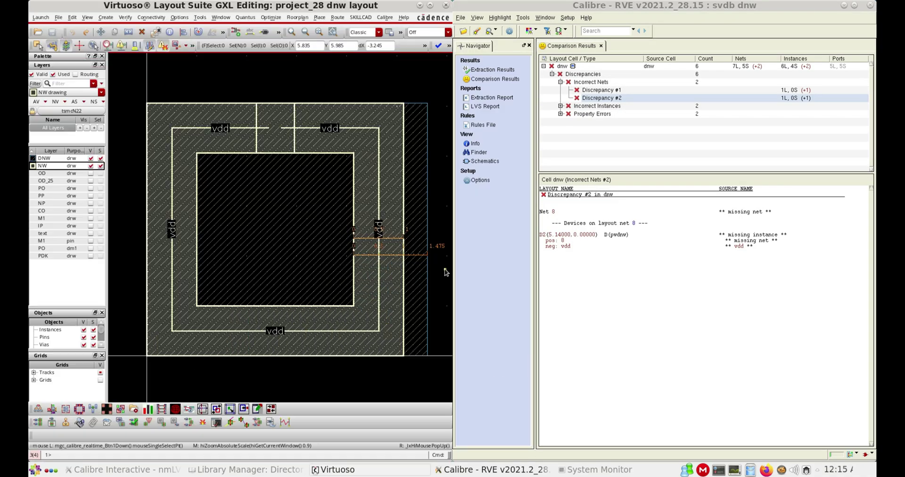
key(f)
Highlight pwdnw diode D2 from Discrepancy #2 in the layout and netlist schematic, and examine the DNW strip outside the NW ring.
click(564, 238)
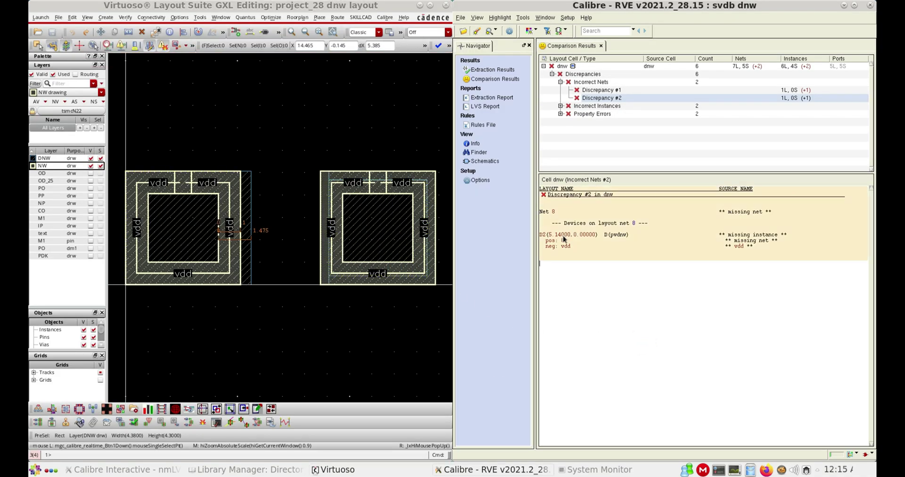
click(543, 236)
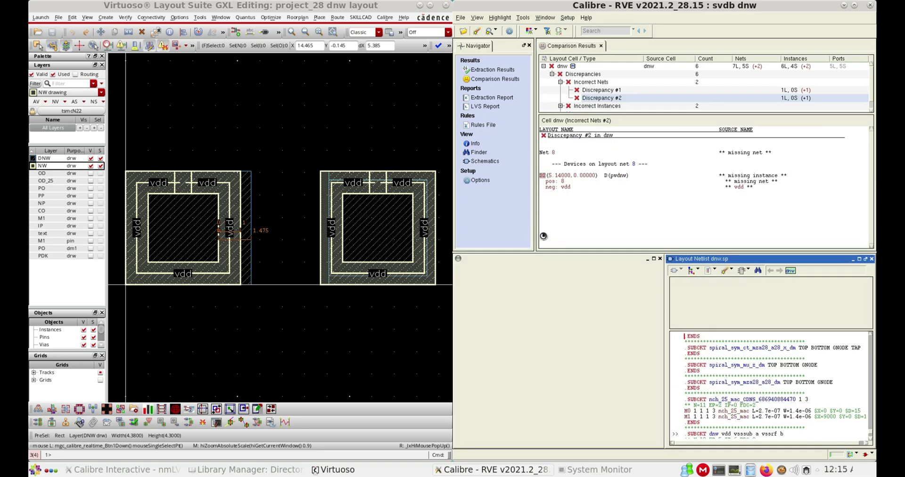
drag(317, 82, 243, 371)
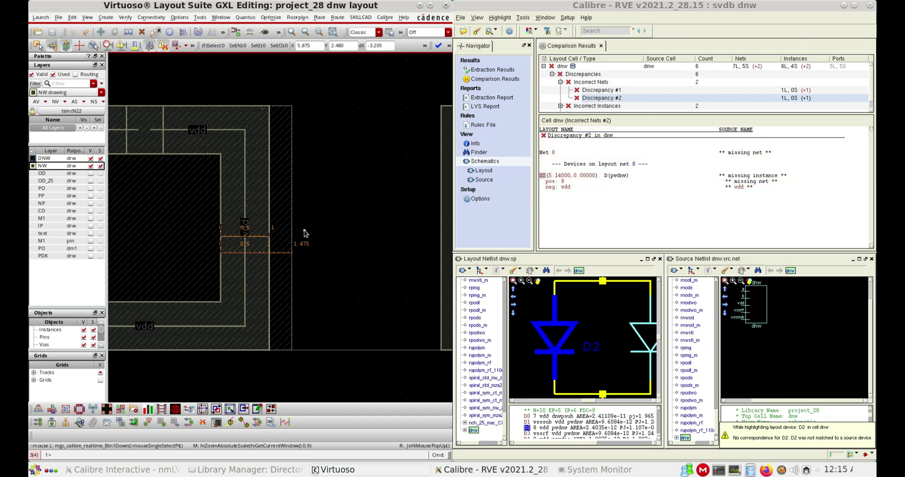
ctrl+scroll(306, 234, down, 1)
ctrl+scroll(402, 228, up, 1)
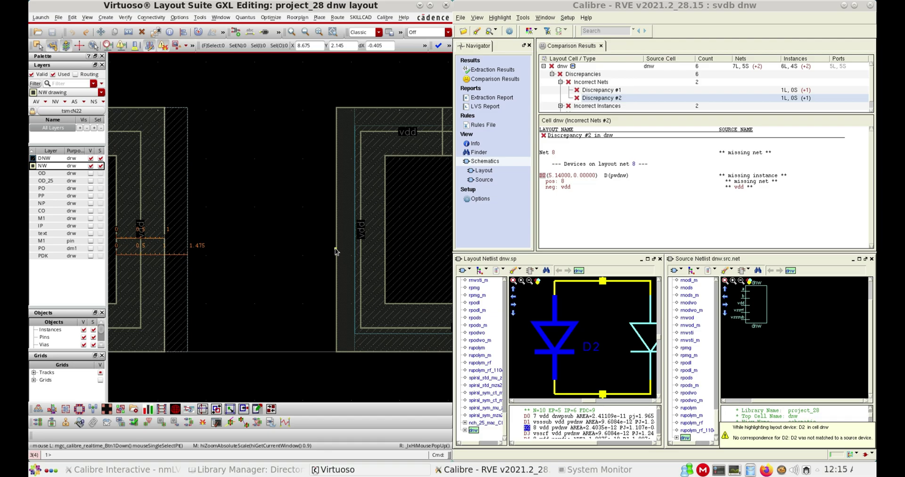
Highlight dnwpsub diode D0 from Discrepancy #1 in the layout and netlist schematic, and show only the NW layer.
click(605, 90)
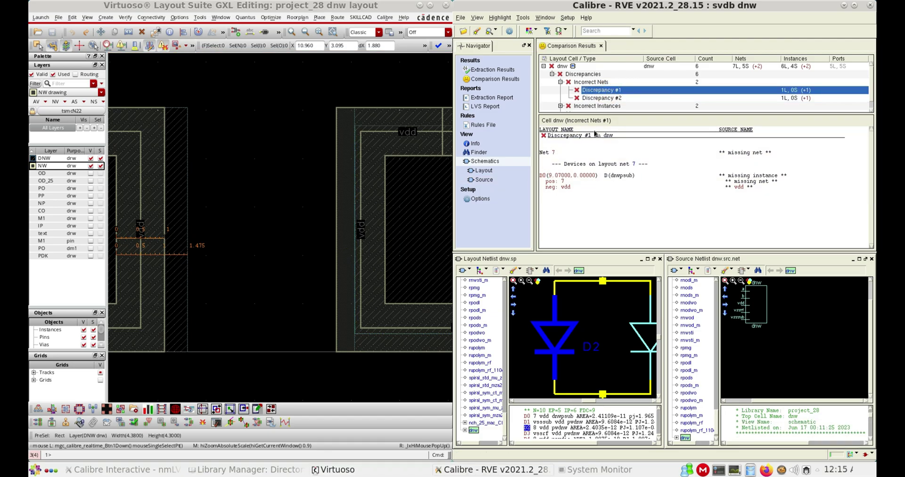
click(543, 175)
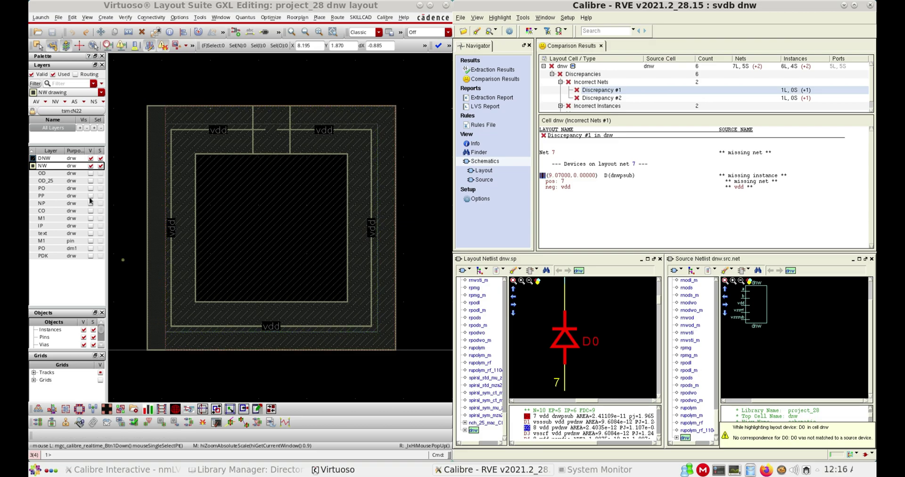
click(55, 101)
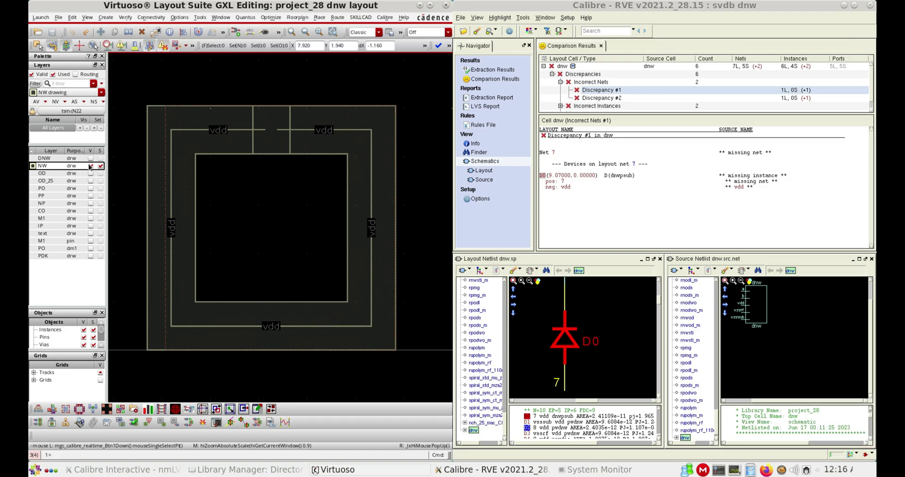
Hide the NW layer and show only the OD layer to examine the guard rings of the well by themselves.
click(91, 166)
click(90, 174)
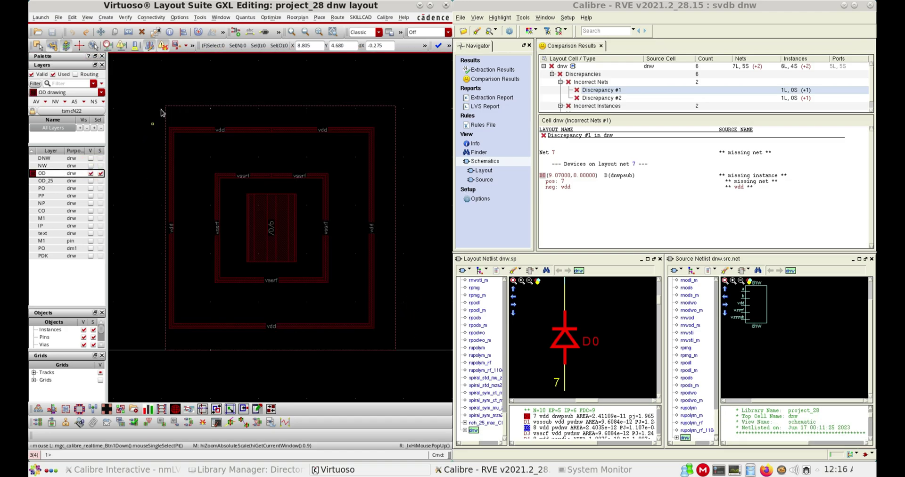
click(91, 160)
click(91, 161)
click(91, 160)
click(92, 160)
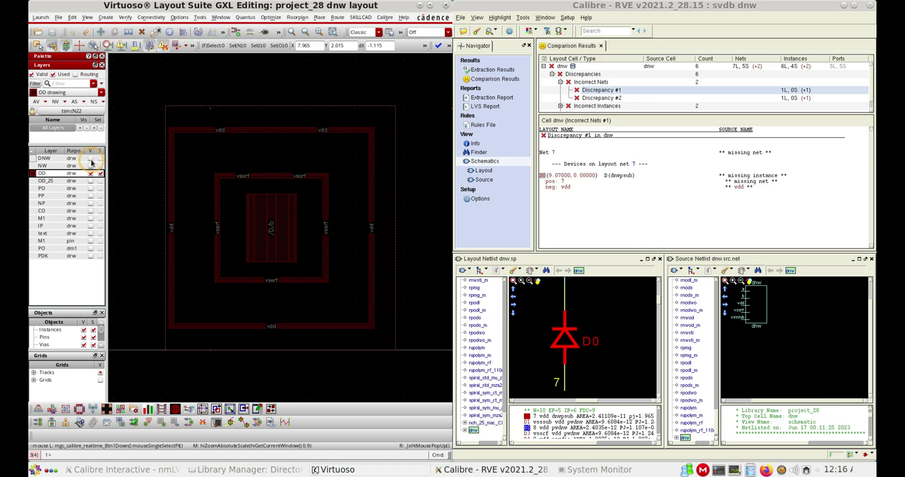
click(198, 139)
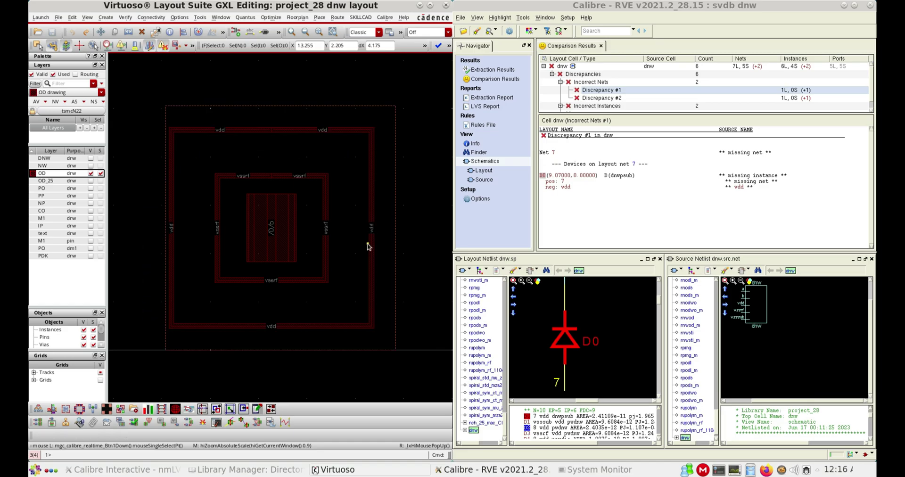
Maximise the layout window and show the NW and DNW layers together with OD for both wells.
click(91, 166)
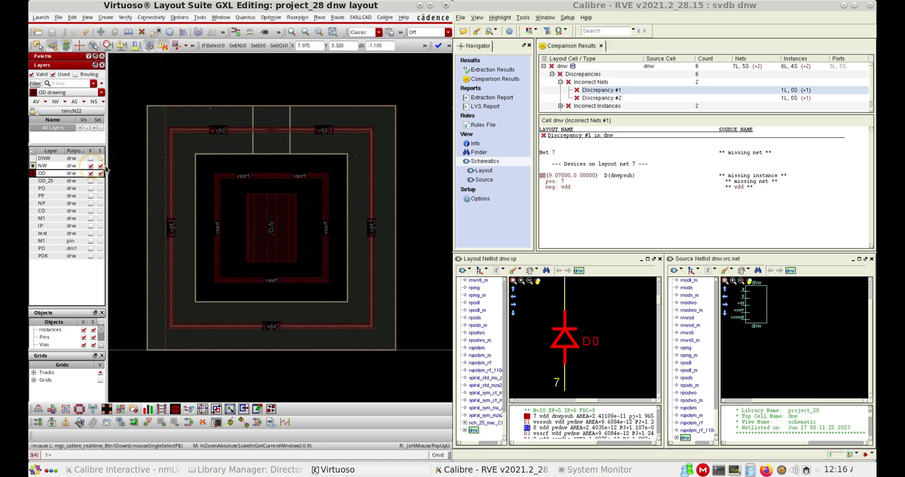
drag(131, 98, 170, 362)
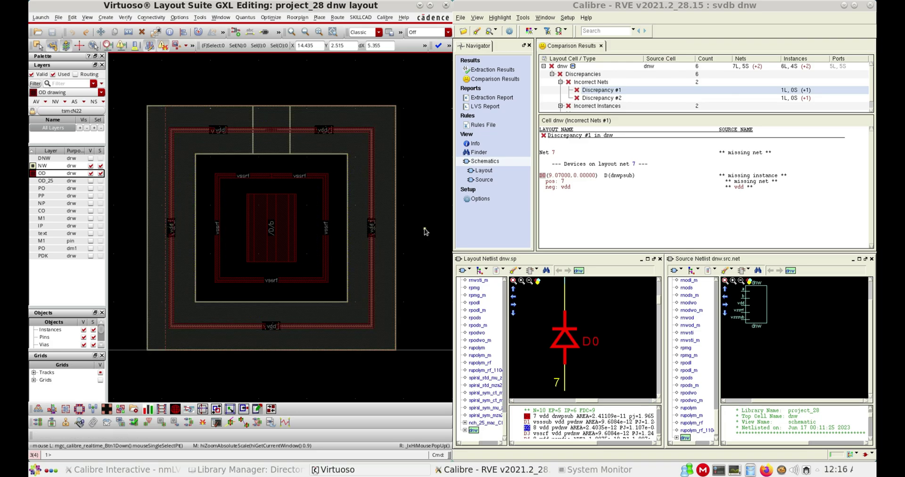
click(430, 5)
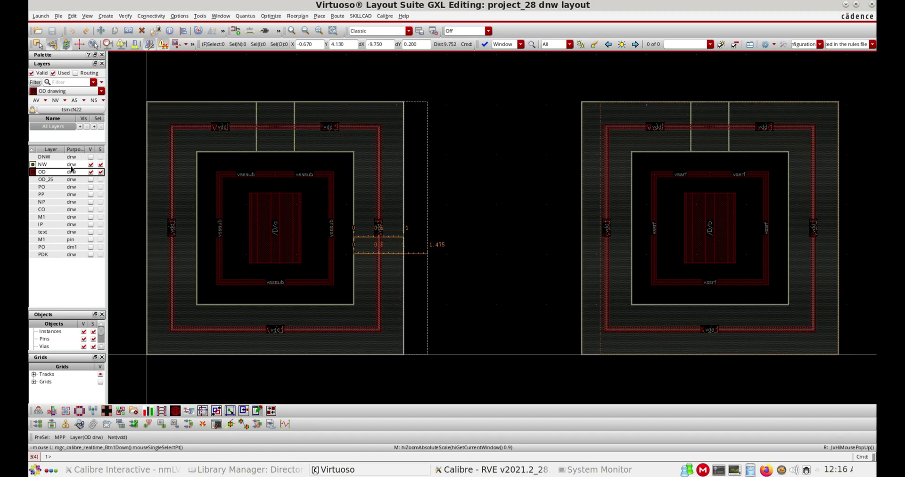
click(90, 157)
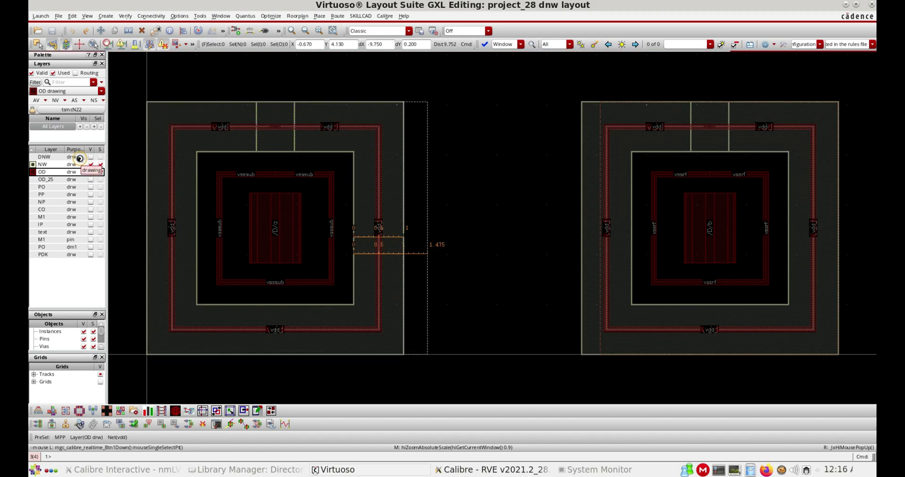
click(75, 157)
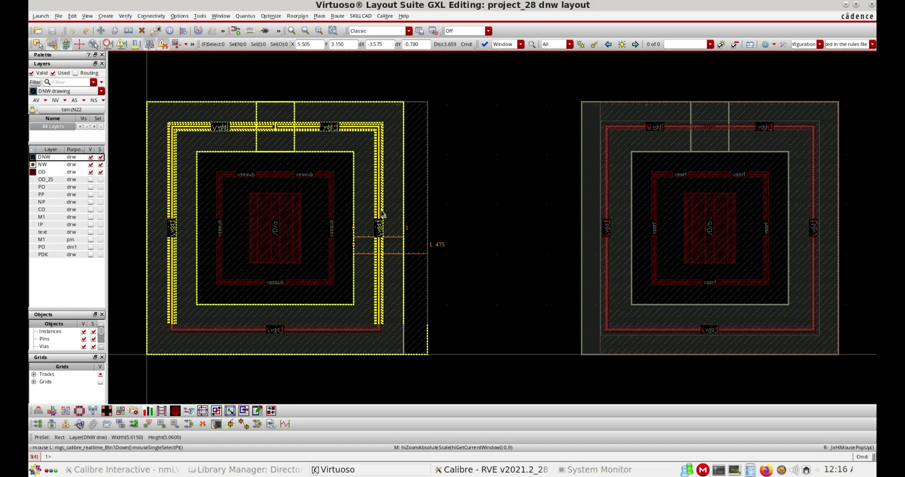
Stretch the left well's outer DNW edge inward by 0.475 so it lines up with the NW ring's outer edge.
drag(442, 84, 420, 373)
ctrl+scroll(421, 367, up, 3)
key(s)
click(454, 279)
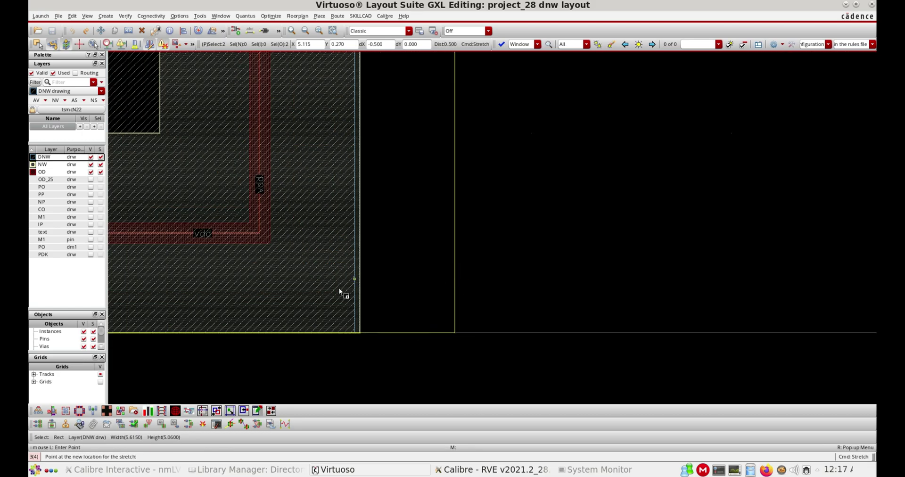
ctrl+scroll(344, 295, up, 3)
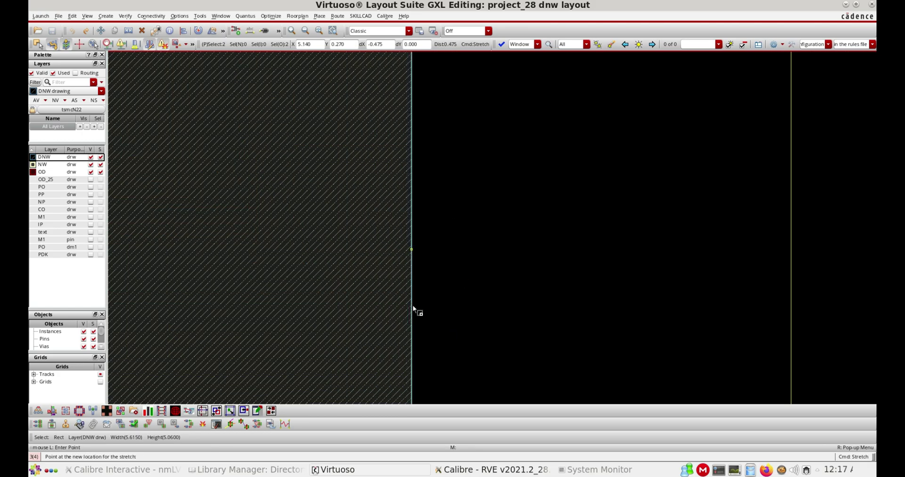
click(413, 305)
ctrl+scroll(347, 294, down, 5)
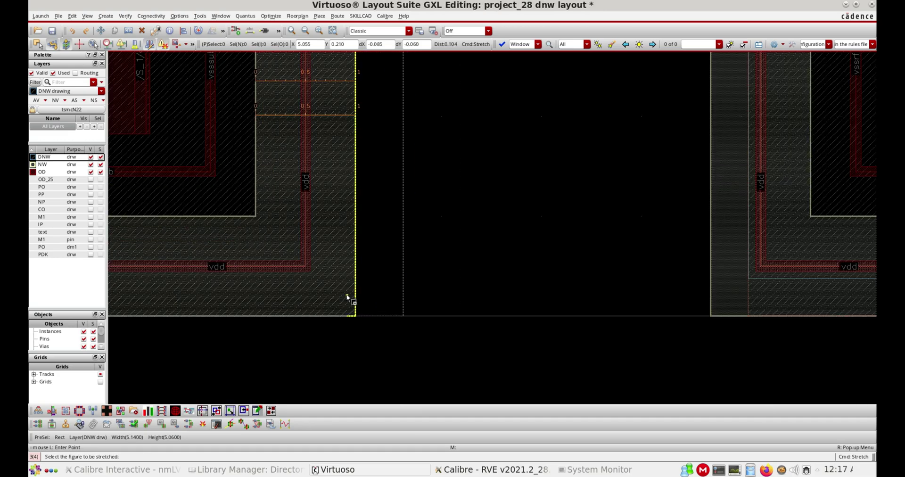
Stretch the right well's left DNW edge to 0.005 inside the NW ring's outer edge and measure the gap with a ruler.
ctrl+scroll(316, 277, up, 8)
click(315, 277)
click(332, 277)
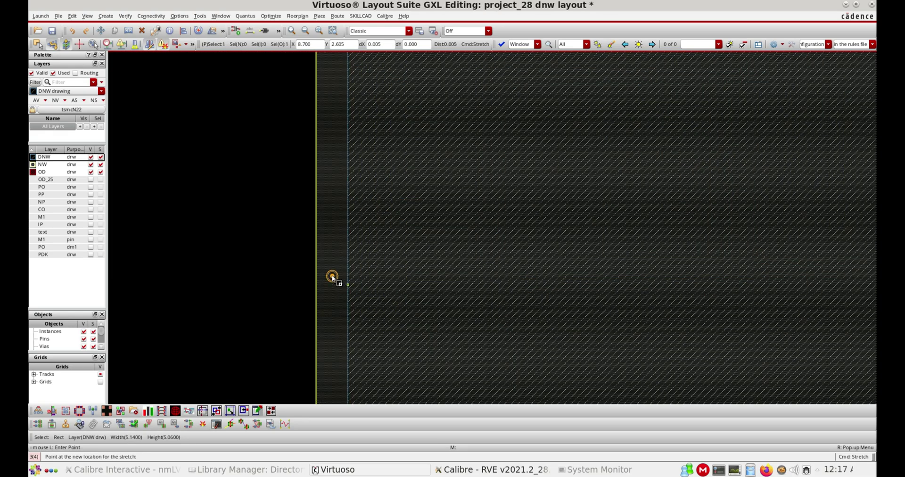
key(k)
click(316, 252)
click(351, 253)
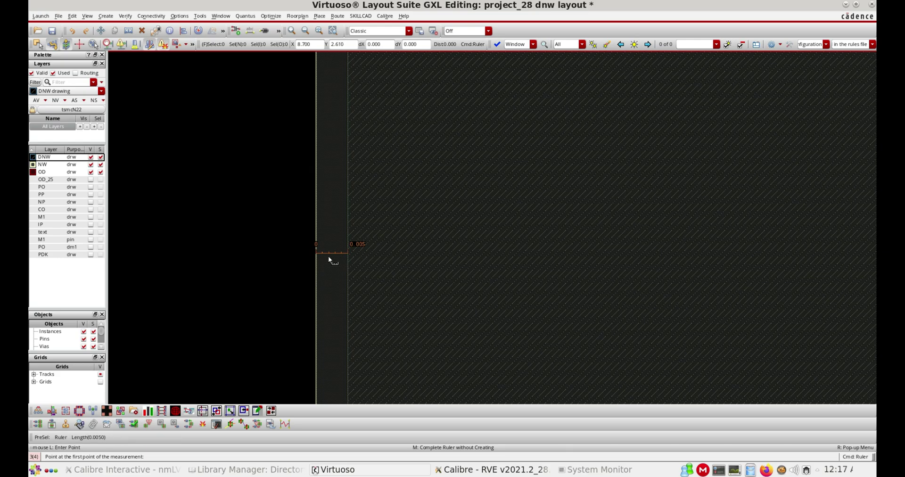
Stretch the right well's DNW edge by -0.005 to sit flush with the NW ring's outer edge, and save the layout.
key(s)
click(348, 234)
click(316, 250)
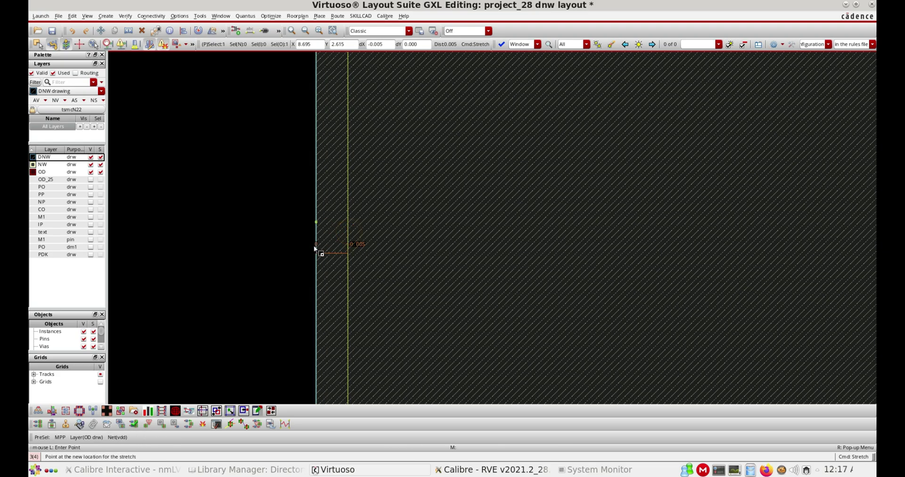
click(52, 31)
scroll(305, 183, down, 5)
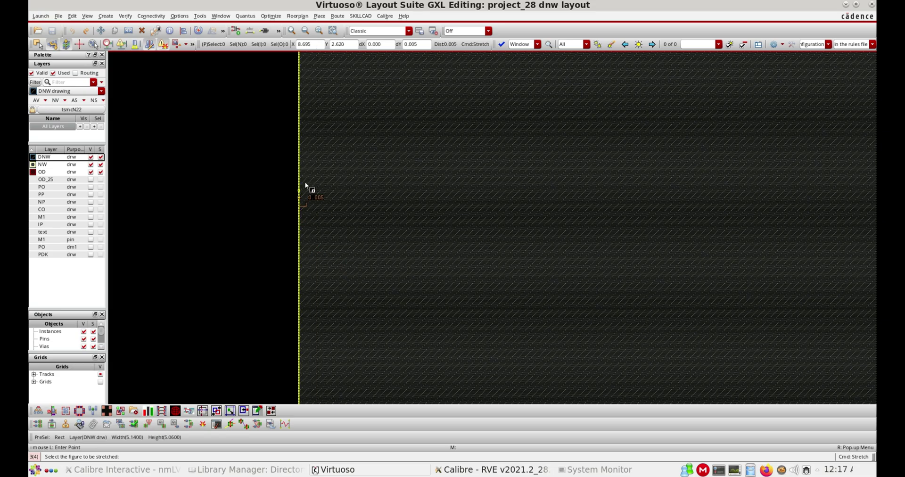
key(f)
key(Escape)
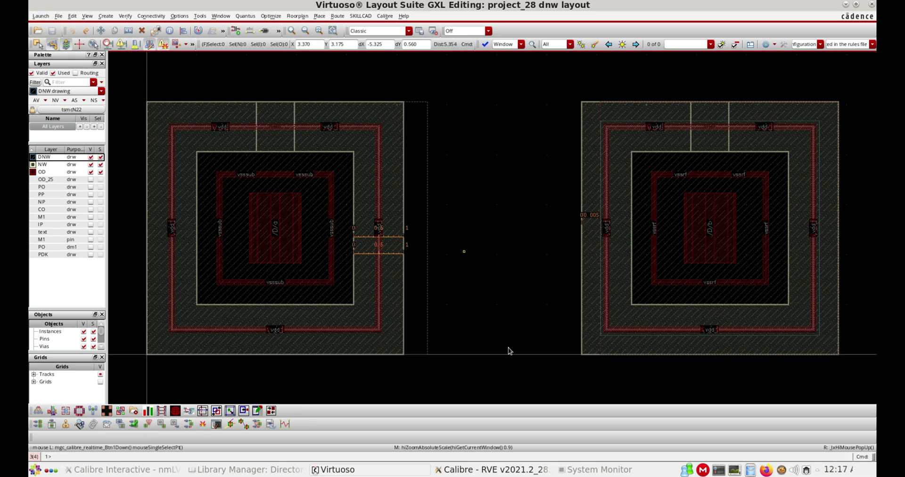
Rerun Calibre LVS on the corrected dnw layout, overwriting the source netlist dnw.src.net.
click(125, 469)
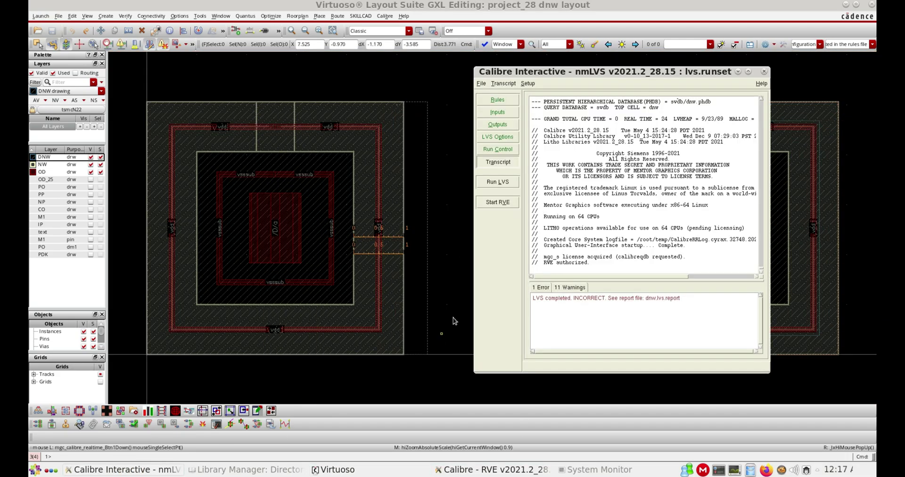
click(500, 184)
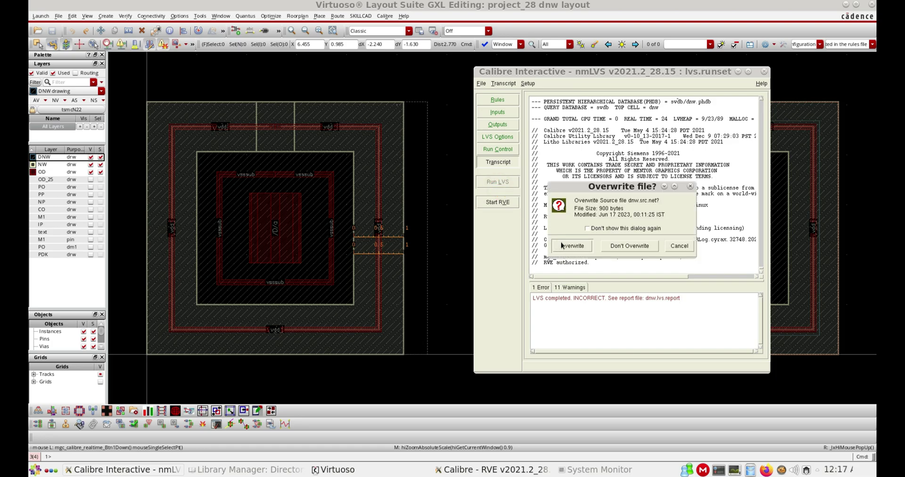
click(576, 243)
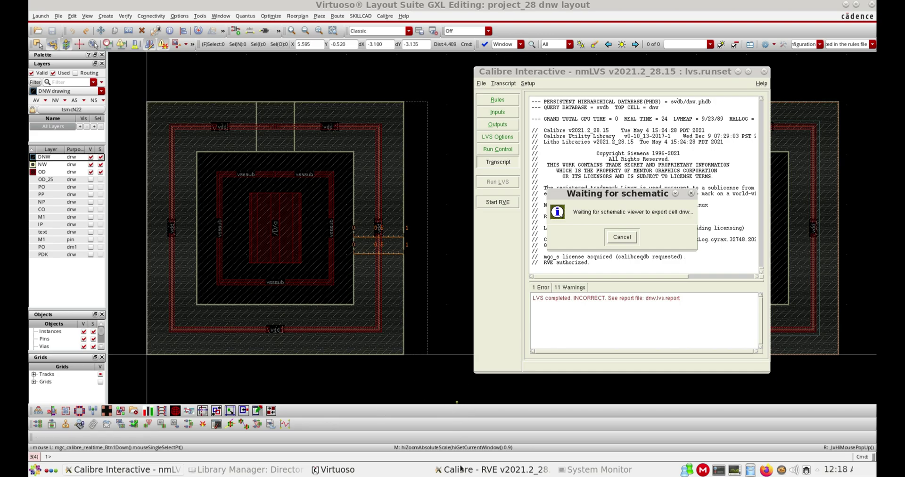
Expand the Property Errors in the new LVS results, review Discrepancy #1 and Discrepancy #2, and close the results window.
click(537, 470)
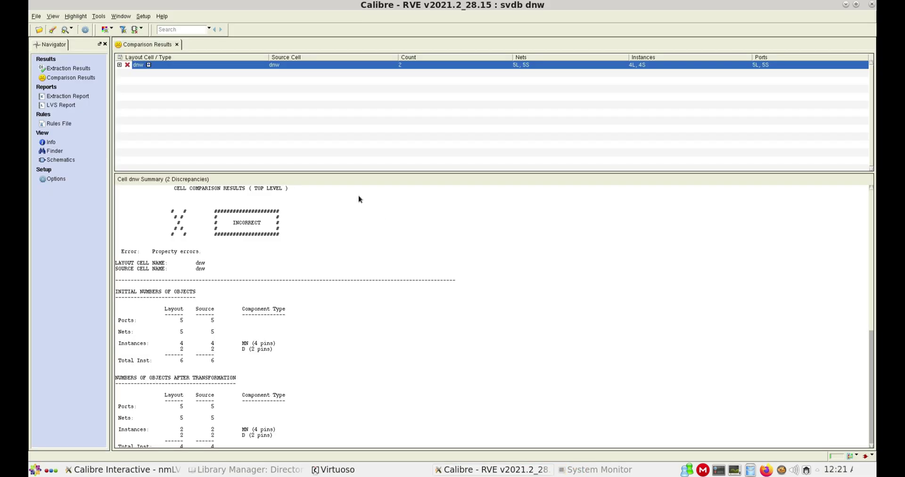
click(119, 64)
click(128, 73)
click(136, 81)
click(184, 89)
click(184, 96)
click(184, 89)
click(184, 96)
click(185, 89)
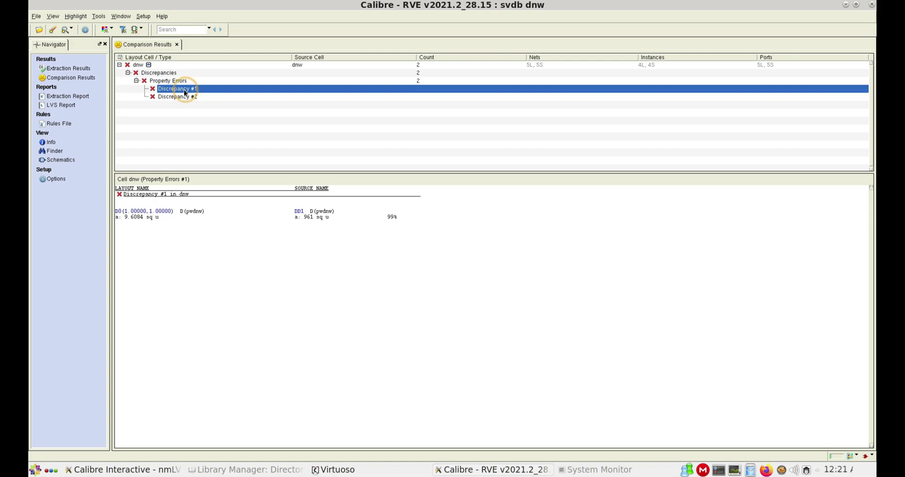
click(872, 6)
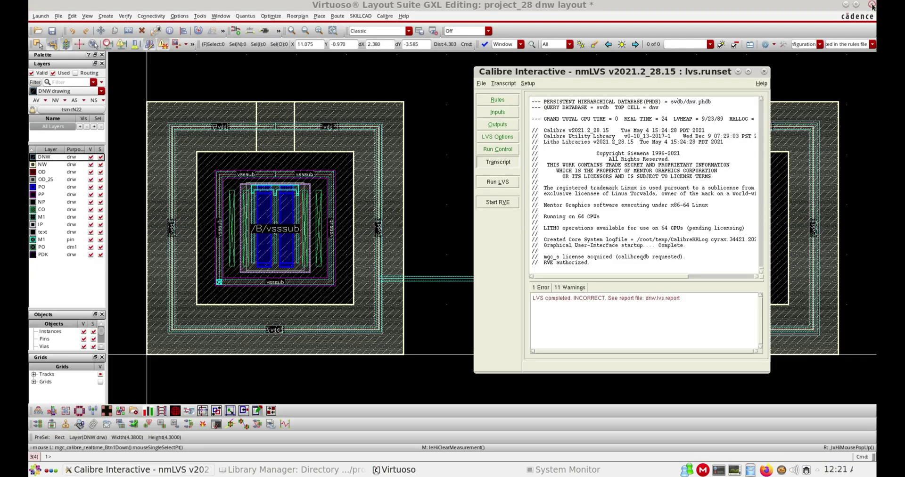